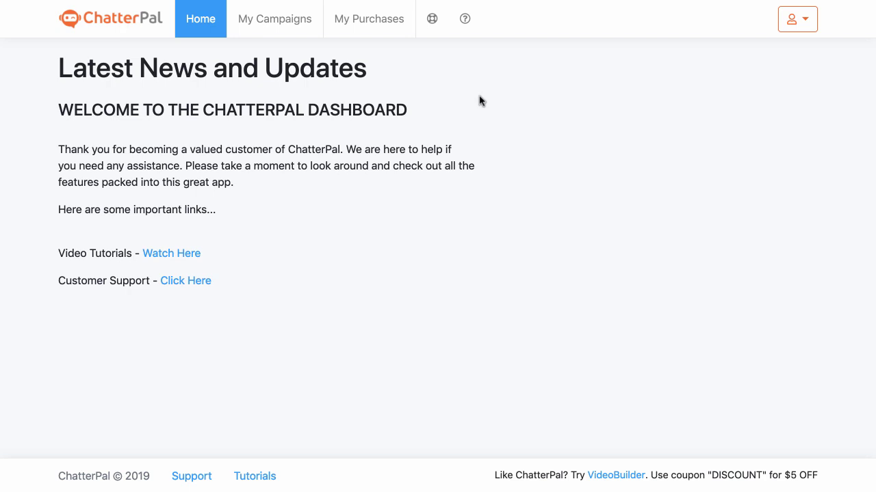
From My Campaigns, start a New Campaign to reach the Select Type dialog
{"action": "left_click", "coordinate": [279, 29]}
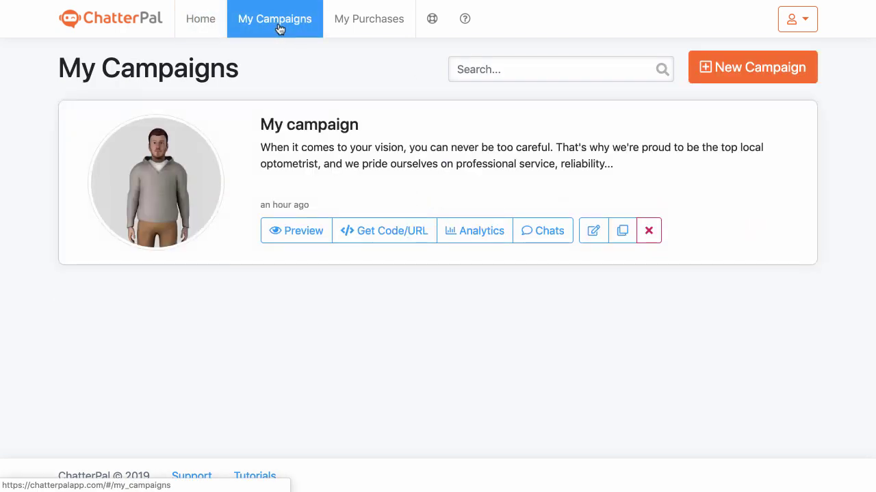
{"action": "left_click", "coordinate": [728, 72]}
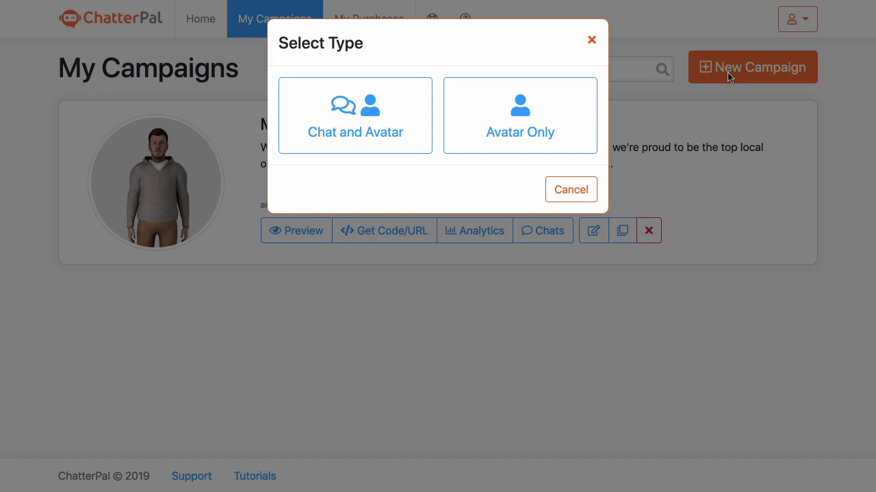
Choose a Chat and Avatar campaign and browse the first three avatar pages
{"action": "left_click", "coordinate": [399, 121]}
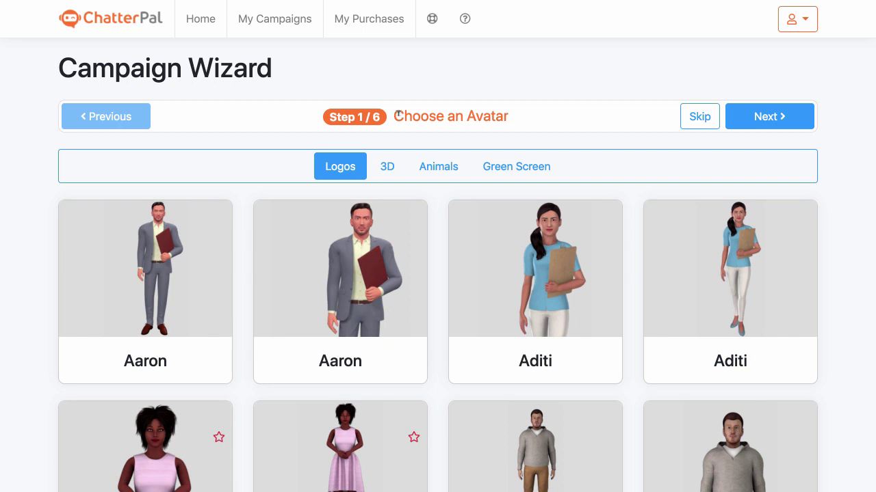
{"action": "scroll", "coordinate": [398, 118], "scroll_direction": "down", "scroll_amount": 4}
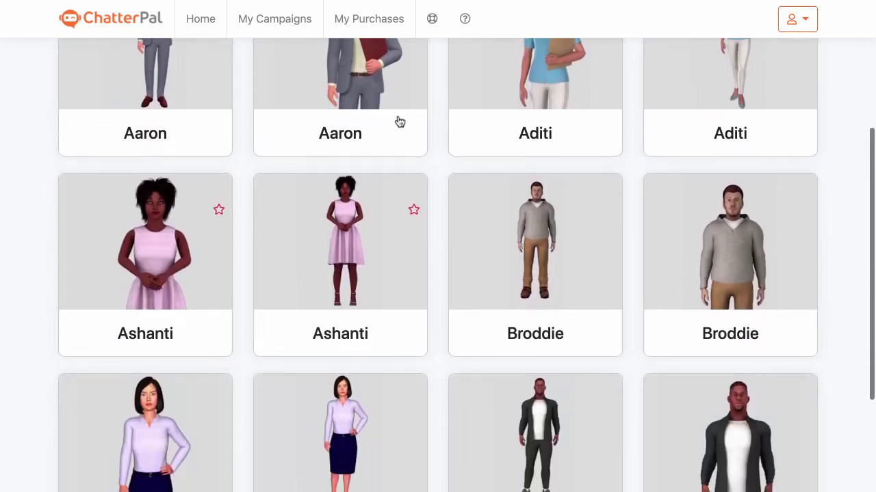
{"action": "scroll", "coordinate": [400, 121], "scroll_direction": "up", "scroll_amount": 1}
{"action": "scroll", "coordinate": [399, 121], "scroll_direction": "down", "scroll_amount": 3}
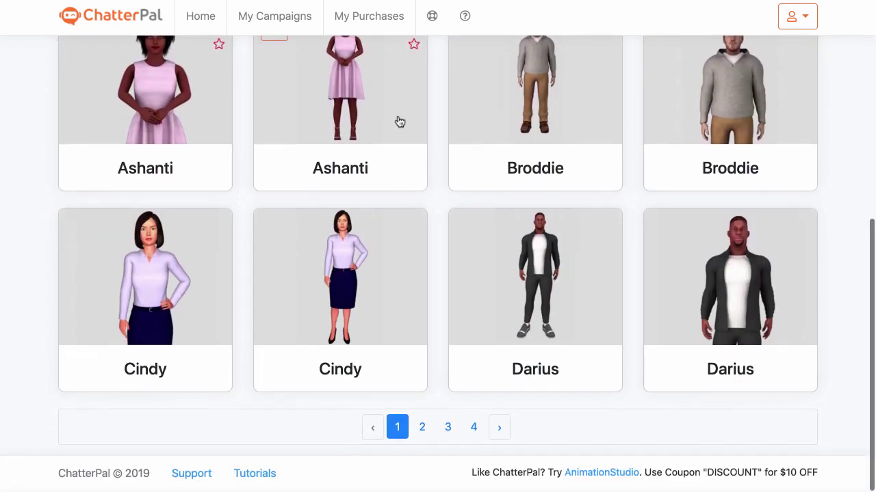
{"action": "mouse_move", "coordinate": [385, 243]}
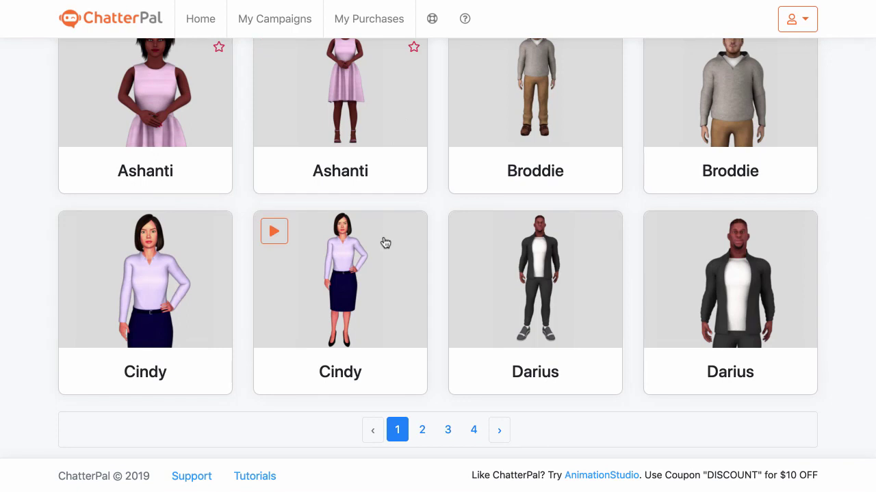
{"action": "left_click", "coordinate": [422, 438]}
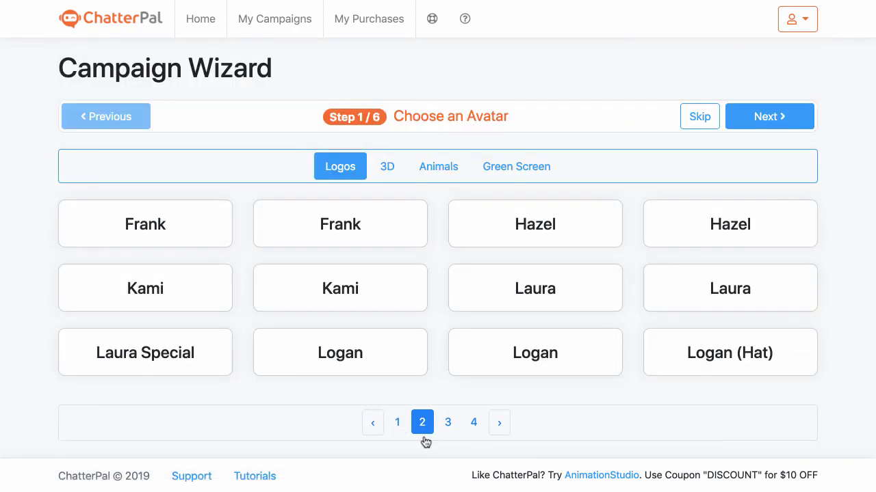
{"action": "scroll", "coordinate": [438, 280], "scroll_direction": "down", "scroll_amount": 3}
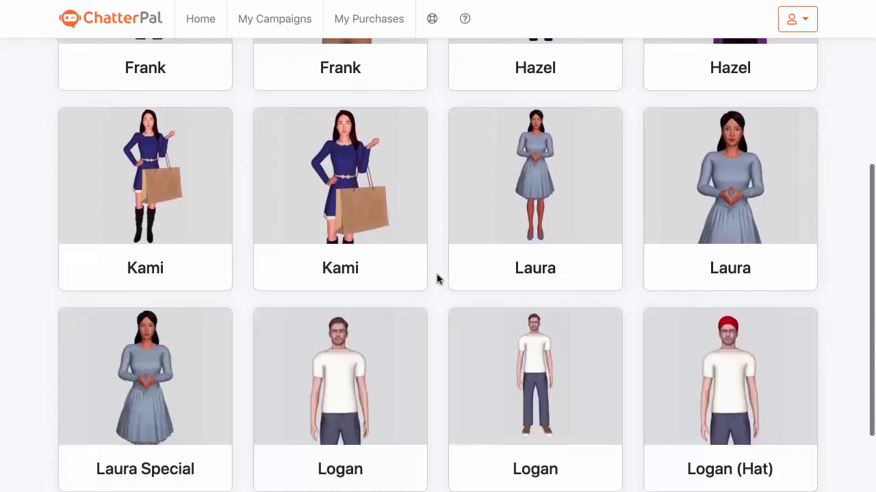
{"action": "scroll", "coordinate": [438, 279], "scroll_direction": "down", "scroll_amount": 2}
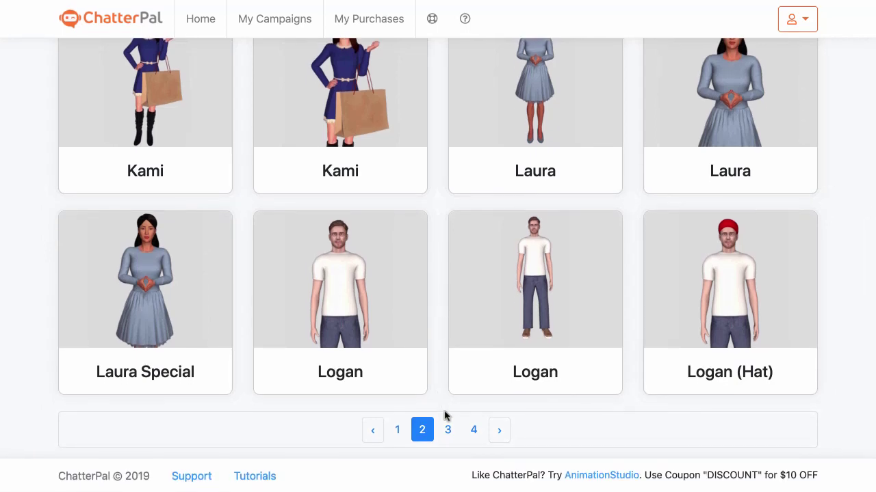
{"action": "left_click", "coordinate": [447, 430]}
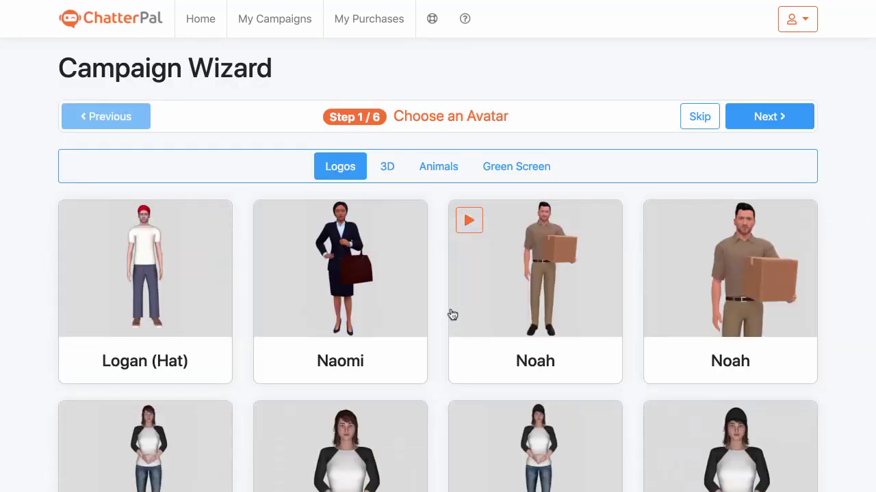
Check the fourth avatar page, return to page one, and pick the close-up Broddie avatar
{"action": "scroll", "coordinate": [452, 315], "scroll_direction": "down", "scroll_amount": 3}
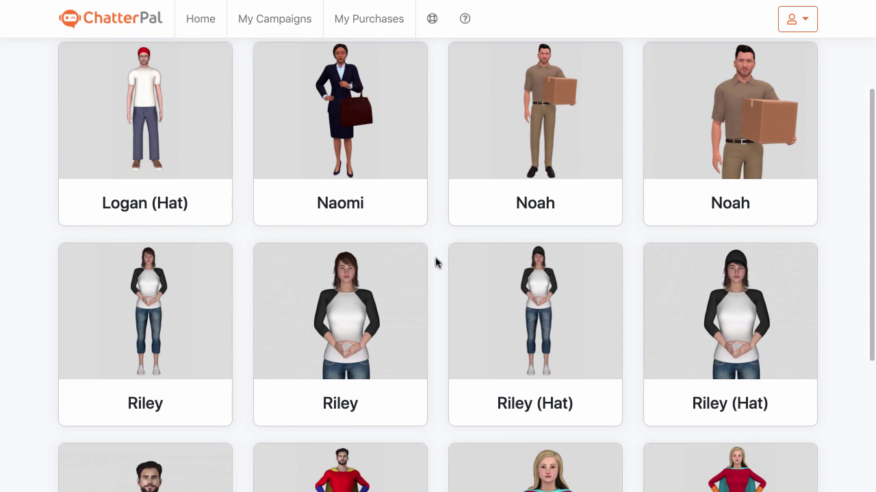
{"action": "mouse_move", "coordinate": [686, 160]}
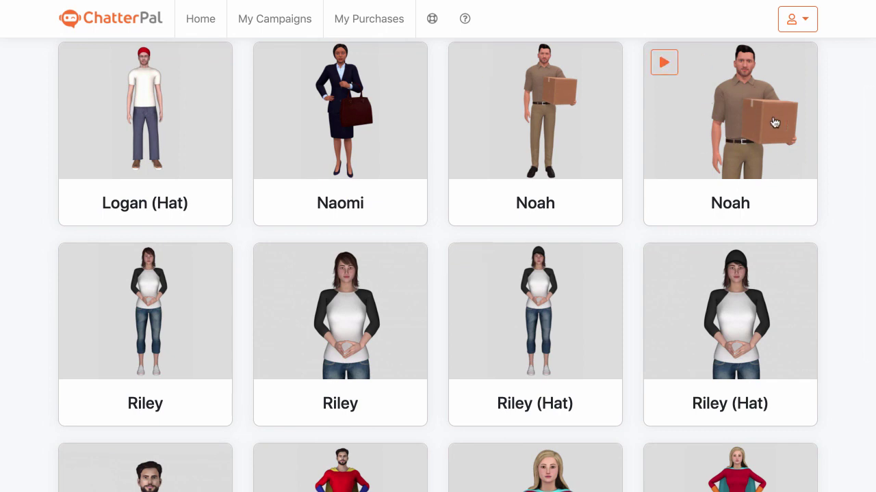
{"action": "scroll", "coordinate": [449, 213], "scroll_direction": "down", "scroll_amount": 1}
{"action": "scroll", "coordinate": [449, 213], "scroll_direction": "down", "scroll_amount": 5}
{"action": "left_click", "coordinate": [472, 428]}
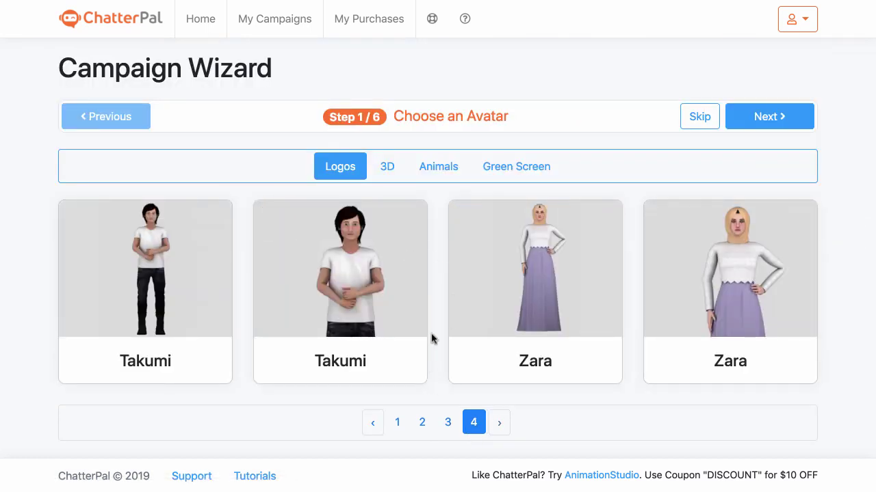
{"action": "left_click", "coordinate": [396, 424]}
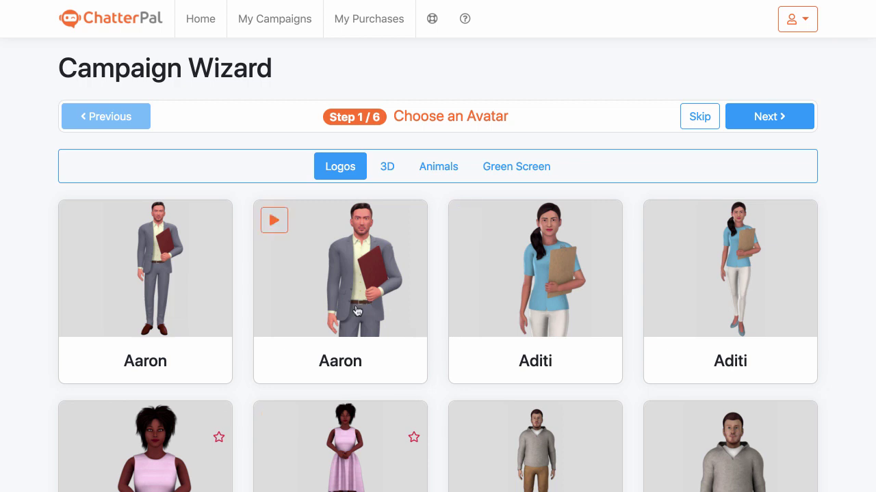
{"action": "scroll", "coordinate": [356, 312], "scroll_direction": "down", "scroll_amount": 4}
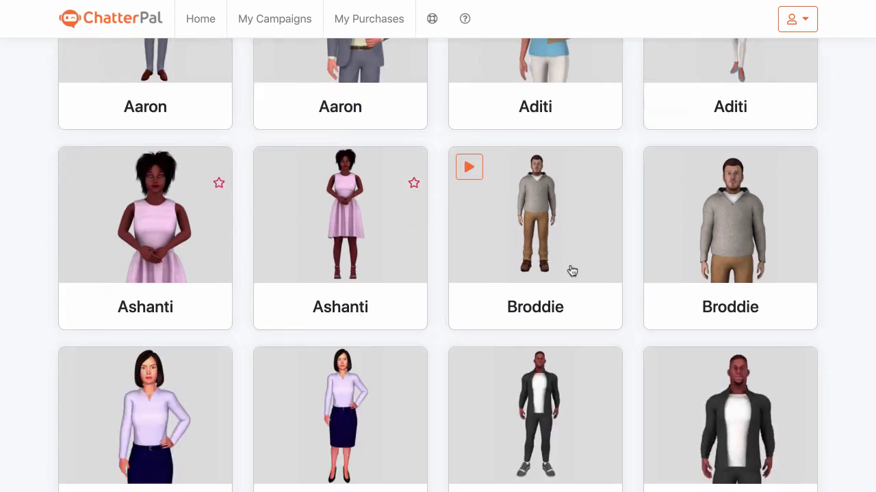
{"action": "left_click", "coordinate": [730, 246]}
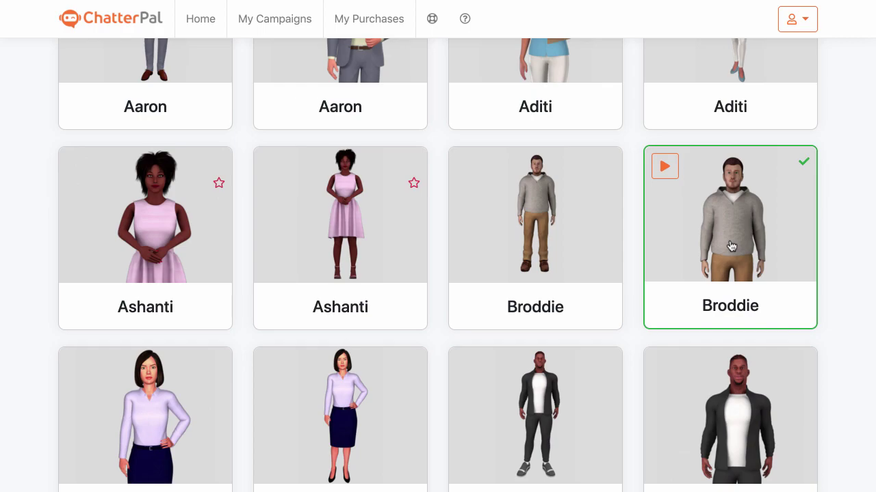
{"action": "scroll", "coordinate": [795, 221], "scroll_direction": "down", "scroll_amount": 2}
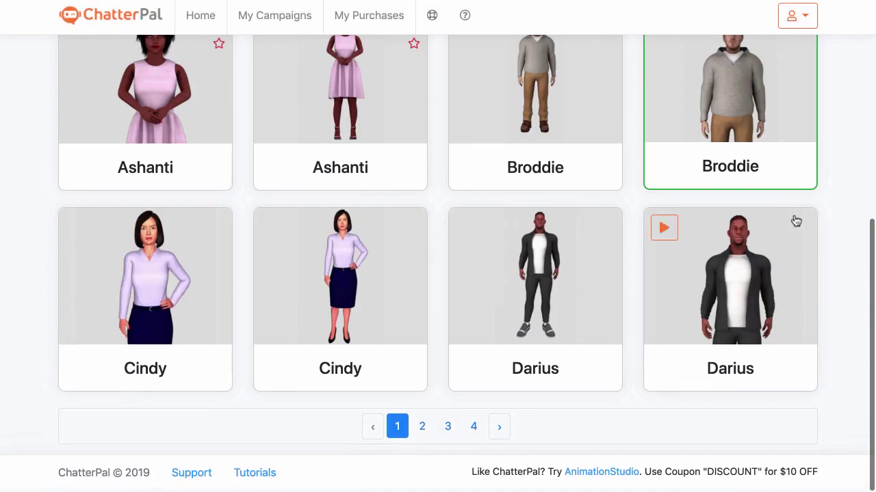
{"action": "scroll", "coordinate": [796, 219], "scroll_direction": "up", "scroll_amount": 6}
Step back to avatar selection and browse all four pages of 3D avatars
{"action": "left_click", "coordinate": [788, 128]}
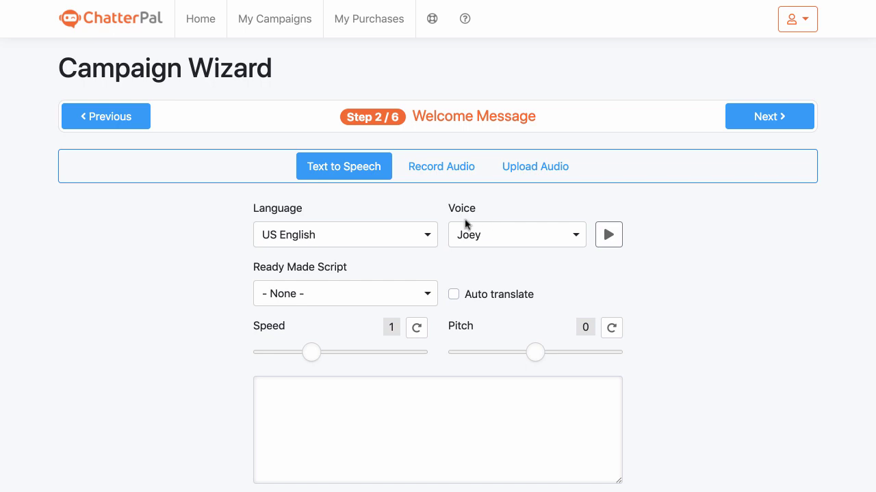
{"action": "left_click", "coordinate": [113, 116]}
{"action": "left_click", "coordinate": [387, 167]}
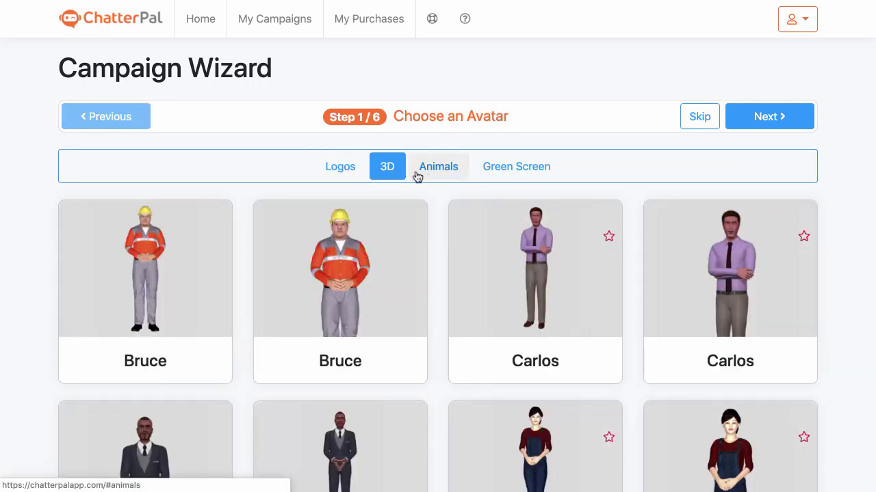
{"action": "scroll", "coordinate": [431, 211], "scroll_direction": "down", "scroll_amount": 6}
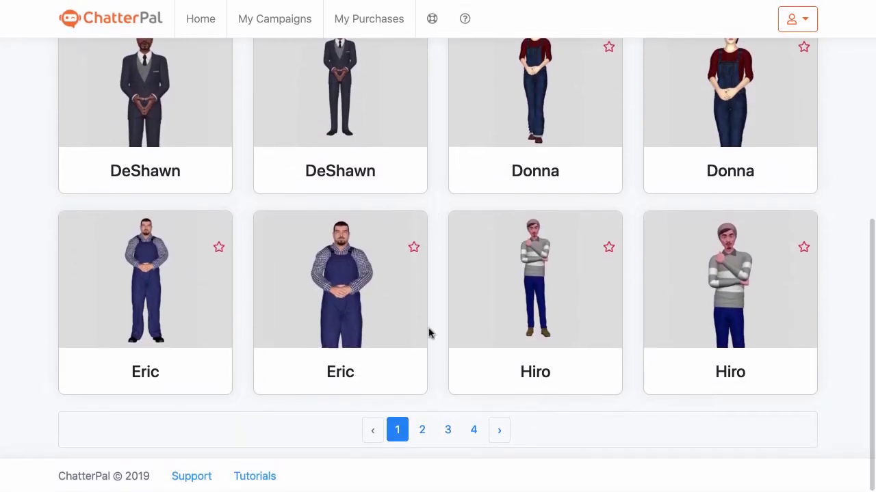
{"action": "left_click", "coordinate": [422, 429]}
{"action": "scroll", "coordinate": [436, 359], "scroll_direction": "down", "scroll_amount": 3}
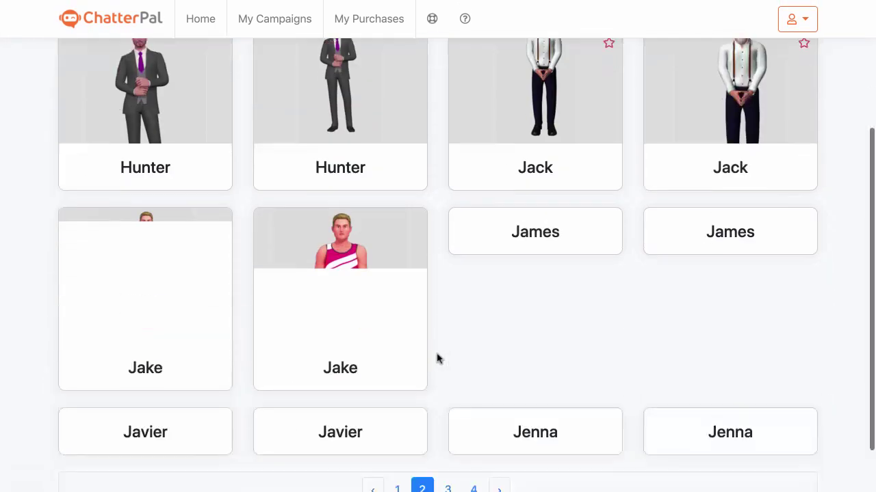
{"action": "scroll", "coordinate": [438, 359], "scroll_direction": "down", "scroll_amount": 2}
{"action": "left_click", "coordinate": [448, 429]}
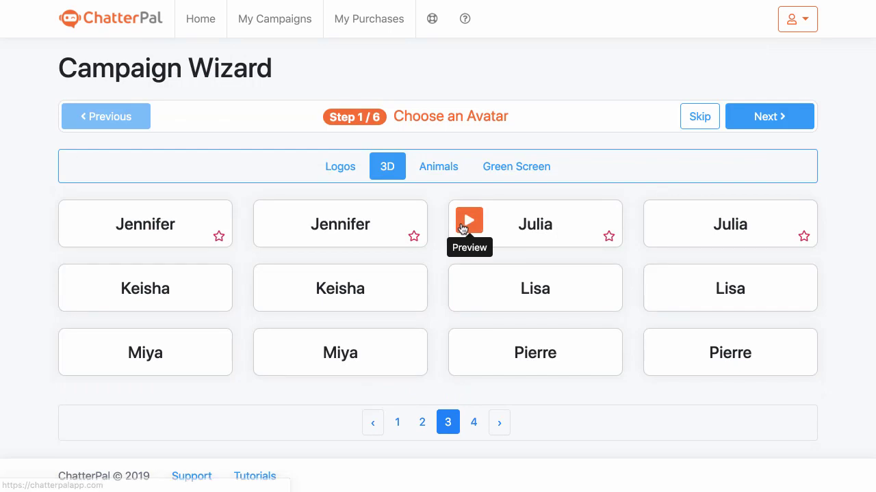
{"action": "scroll", "coordinate": [461, 228], "scroll_direction": "down", "scroll_amount": 4}
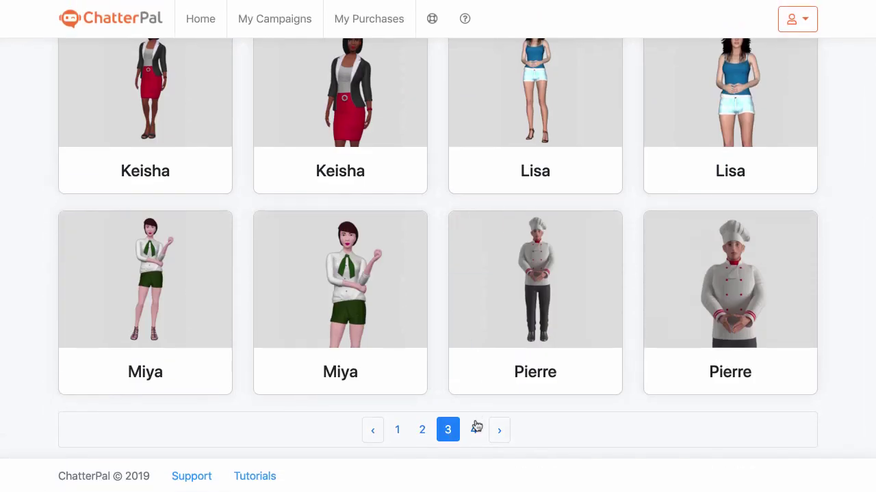
{"action": "left_click", "coordinate": [475, 427]}
Browse the Animals and Green Screen avatars, then continue to Welcome Message
{"action": "left_click", "coordinate": [443, 168]}
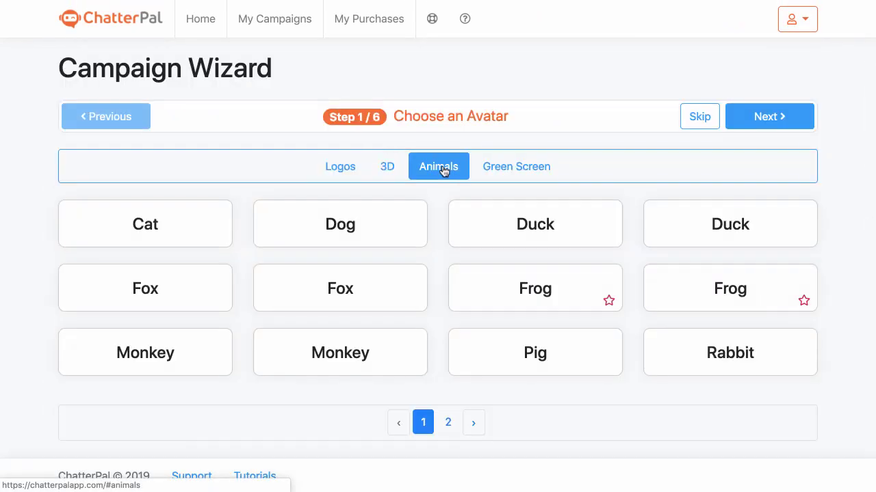
{"action": "scroll", "coordinate": [434, 216], "scroll_direction": "down", "scroll_amount": 5}
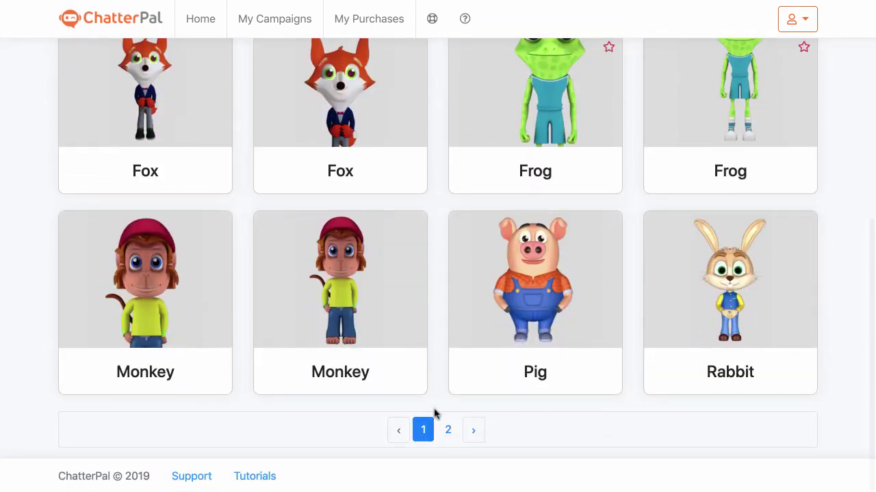
{"action": "left_click", "coordinate": [447, 429]}
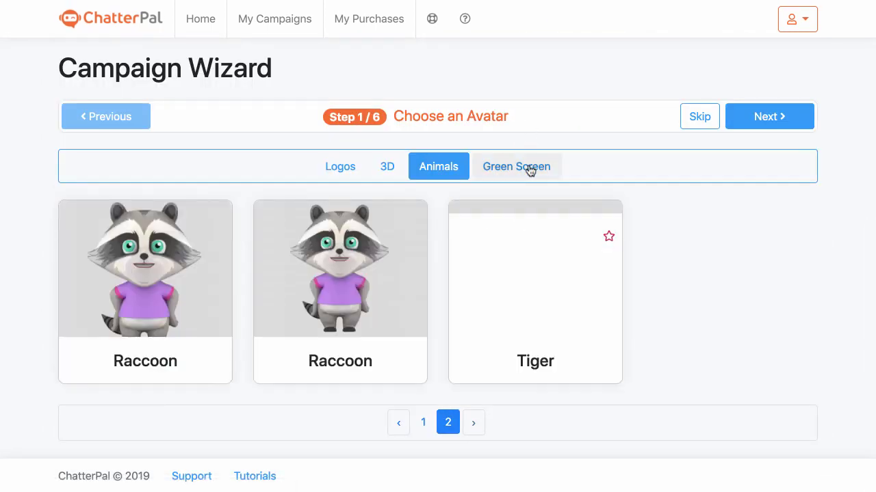
{"action": "left_click", "coordinate": [530, 169]}
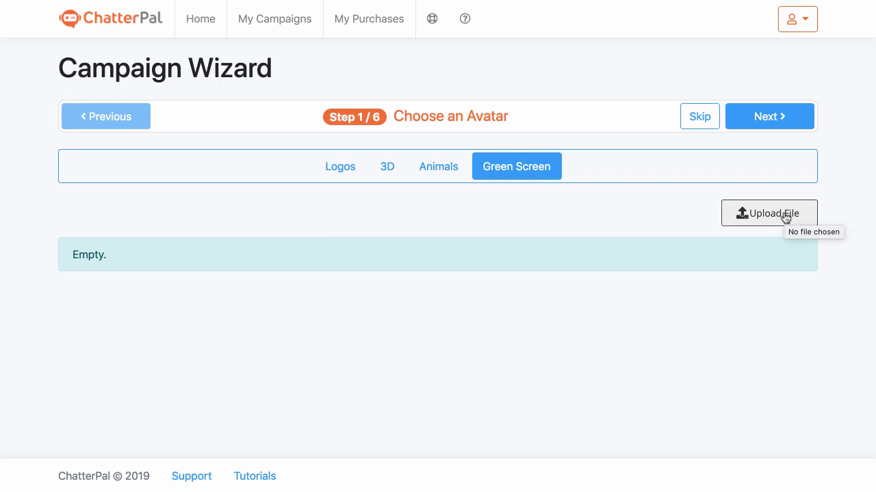
{"action": "left_click", "coordinate": [786, 119]}
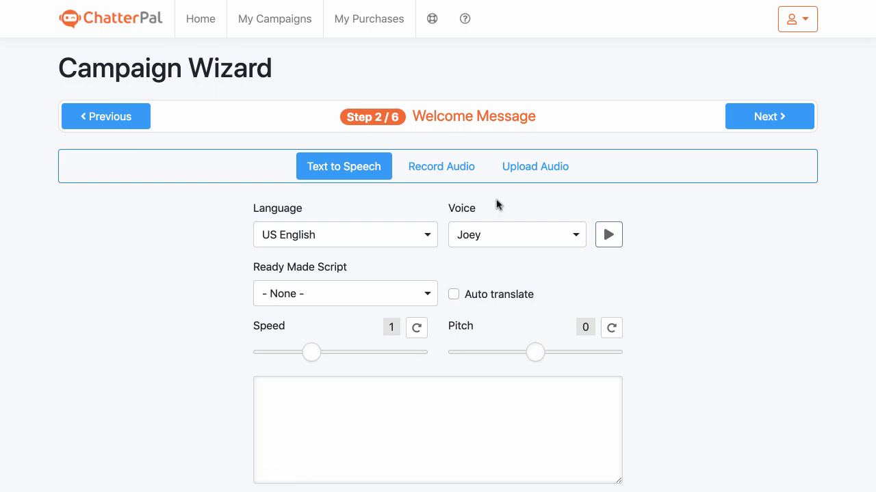
Review the speech language list and keep US English
{"action": "scroll", "coordinate": [219, 203], "scroll_direction": "down", "scroll_amount": 1}
{"action": "left_click", "coordinate": [325, 223]}
{"action": "left_click", "coordinate": [326, 224]}
{"action": "scroll", "coordinate": [664, 252], "scroll_direction": "down", "scroll_amount": 3}
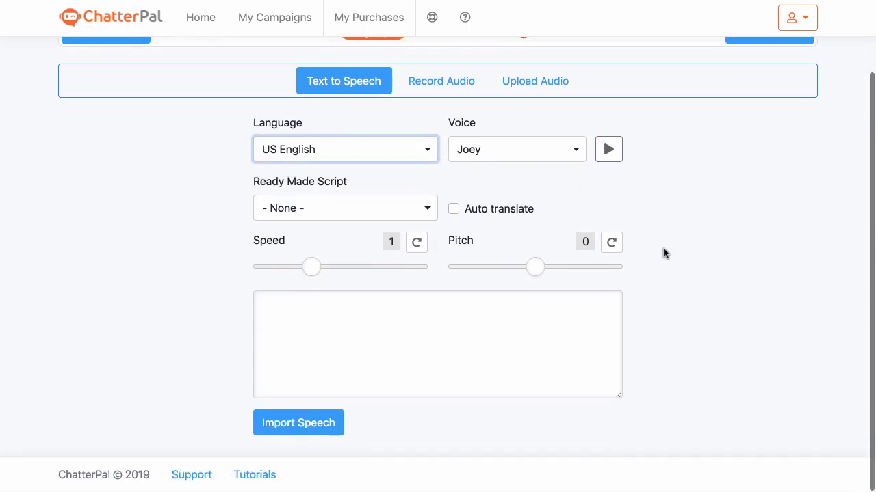
{"action": "left_click", "coordinate": [416, 151]}
{"action": "scroll", "coordinate": [344, 225], "scroll_direction": "down", "scroll_amount": 6}
{"action": "scroll", "coordinate": [342, 226], "scroll_direction": "up", "scroll_amount": 6}
{"action": "scroll", "coordinate": [341, 226], "scroll_direction": "down", "scroll_amount": 6}
{"action": "scroll", "coordinate": [341, 227], "scroll_direction": "up", "scroll_amount": 2}
{"action": "scroll", "coordinate": [341, 226], "scroll_direction": "up", "scroll_amount": 4}
{"action": "left_click", "coordinate": [575, 190]}
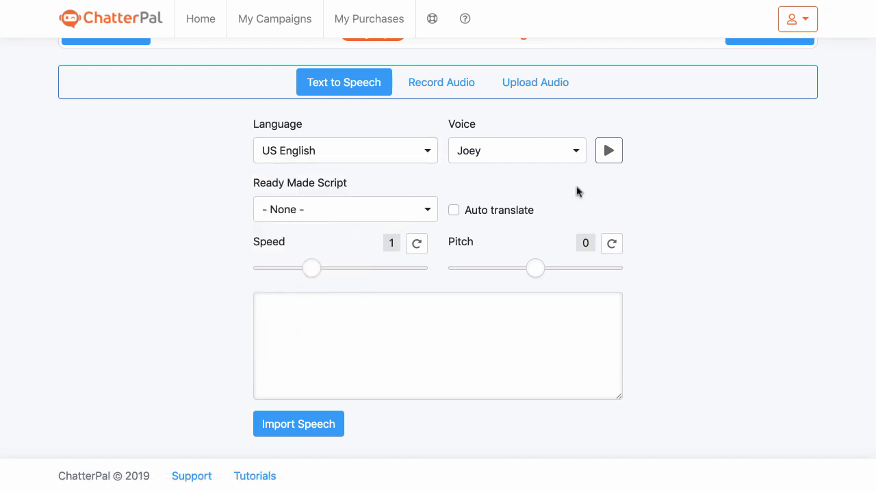
Sample the Joey voice, try Justin, then set the voice to Matthew and play its demo
{"action": "left_click", "coordinate": [539, 150]}
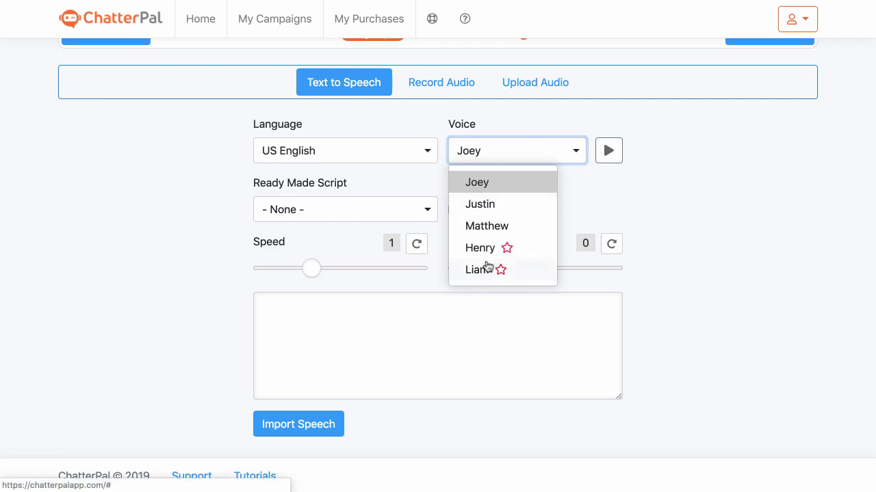
{"action": "left_click", "coordinate": [568, 170]}
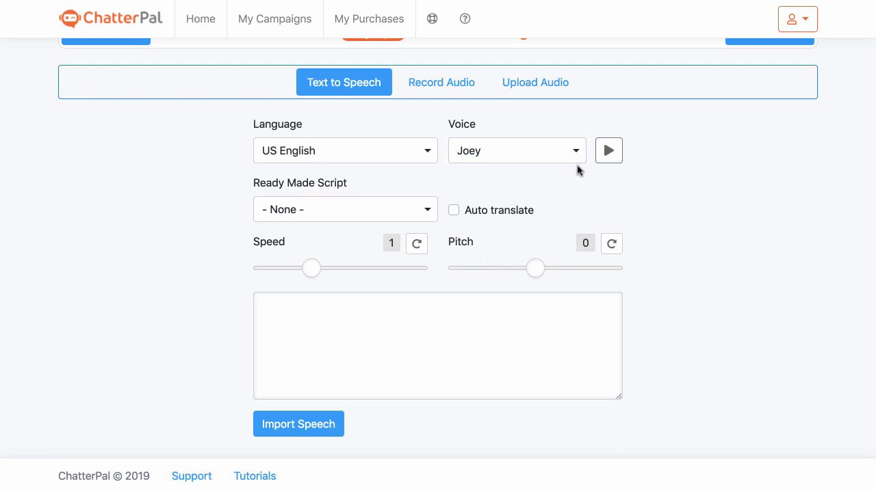
{"action": "left_click", "coordinate": [609, 152]}
{"action": "key", "text": "XF86AudioRaiseVolume"}
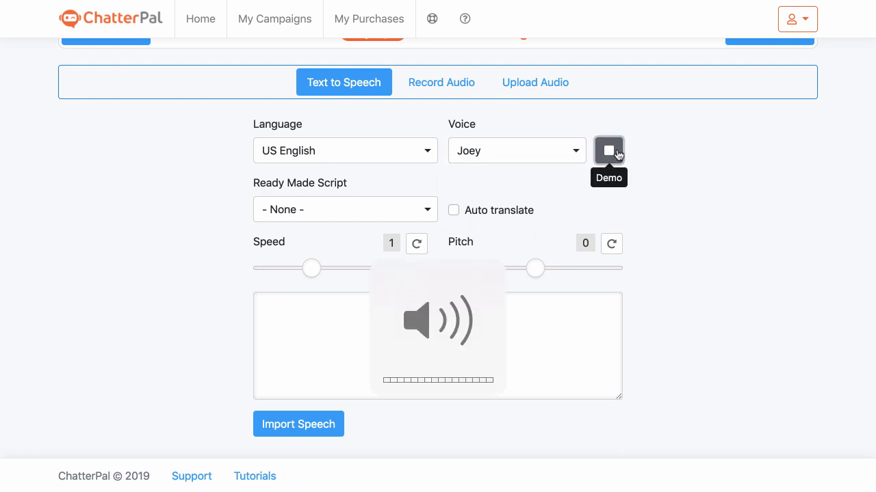
{"action": "left_click", "coordinate": [581, 158]}
{"action": "left_click", "coordinate": [534, 204]}
{"action": "left_click", "coordinate": [545, 157]}
{"action": "left_click", "coordinate": [518, 223]}
{"action": "left_click", "coordinate": [608, 151]}
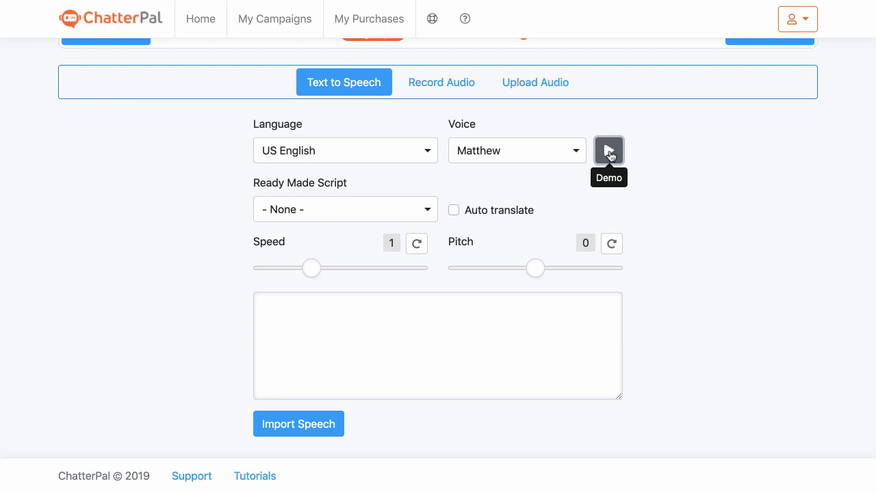
{"action": "left_click", "coordinate": [407, 211]}
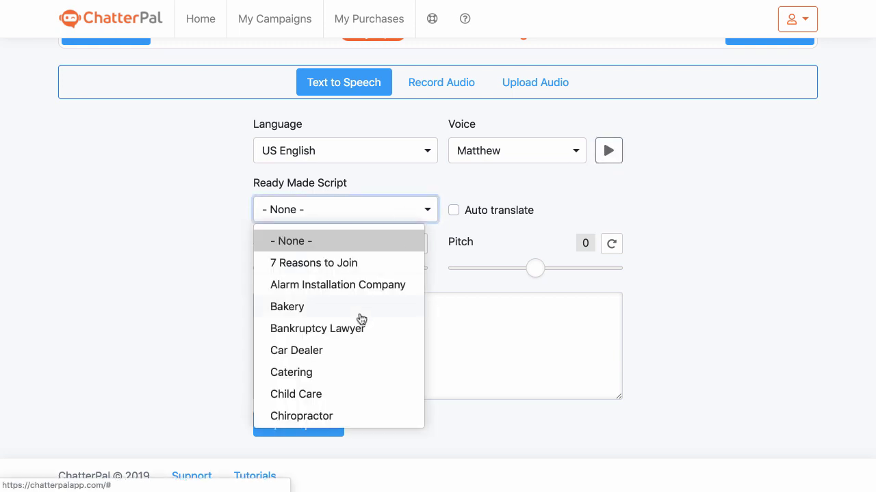
Load the Offer Discount ready-made script and fill its name placeholder with the speaker's name
{"action": "left_click", "coordinate": [661, 179]}
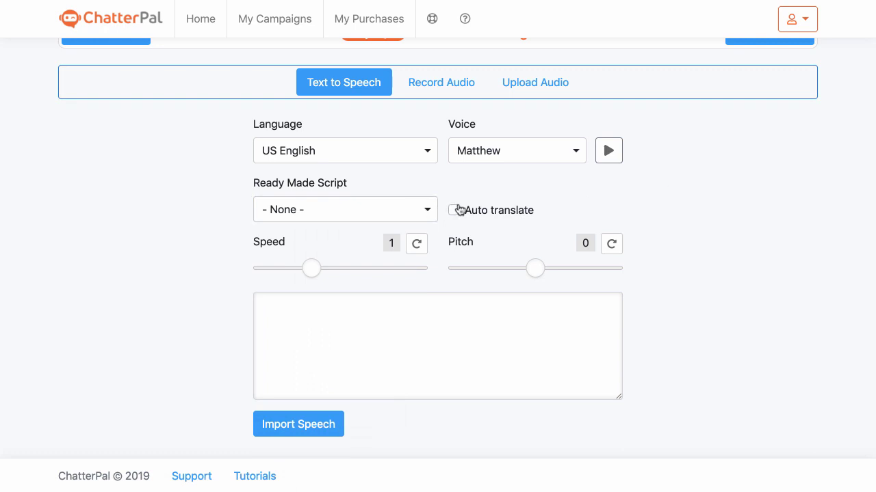
{"action": "left_click", "coordinate": [387, 217]}
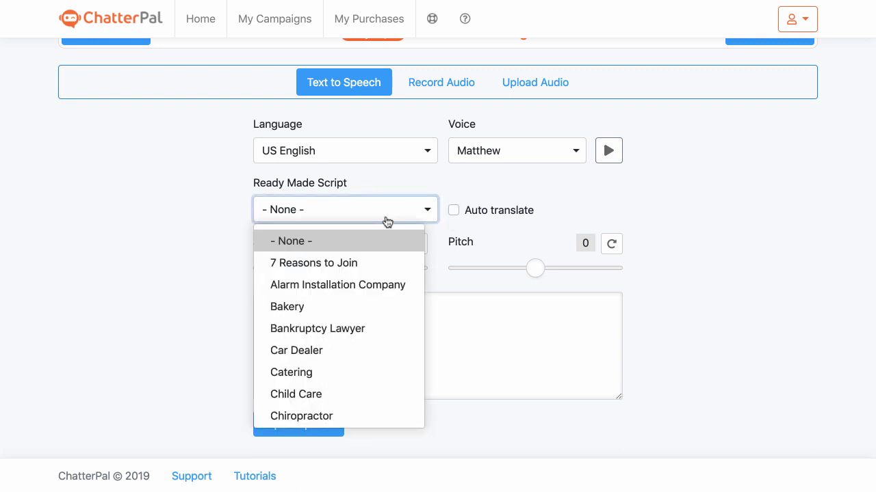
{"action": "scroll", "coordinate": [347, 340], "scroll_direction": "down", "scroll_amount": 10}
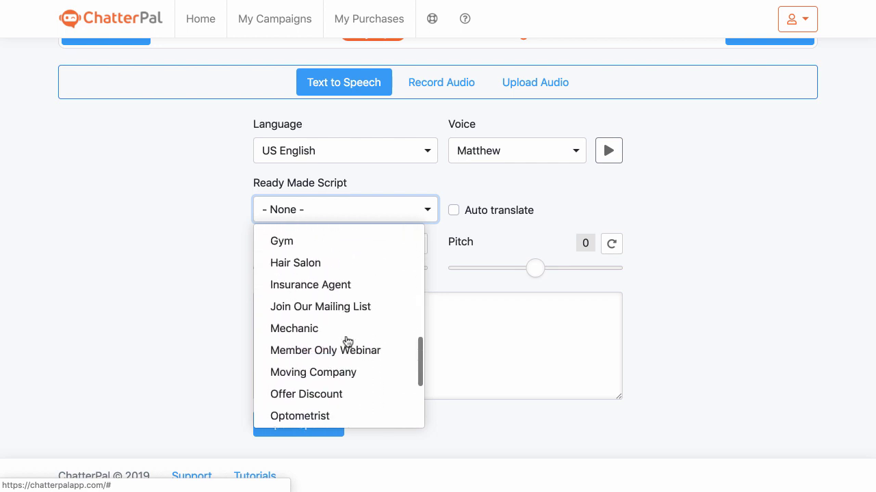
{"action": "scroll", "coordinate": [368, 336], "scroll_direction": "down", "scroll_amount": 2}
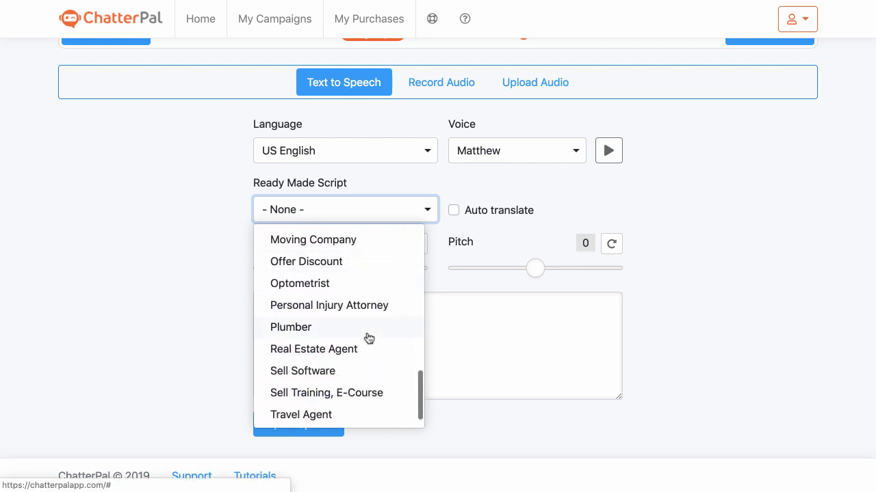
{"action": "left_click", "coordinate": [337, 264]}
{"action": "scroll", "coordinate": [496, 327], "scroll_direction": "down", "scroll_amount": 3}
{"action": "scroll", "coordinate": [496, 327], "scroll_direction": "up", "scroll_amount": 3}
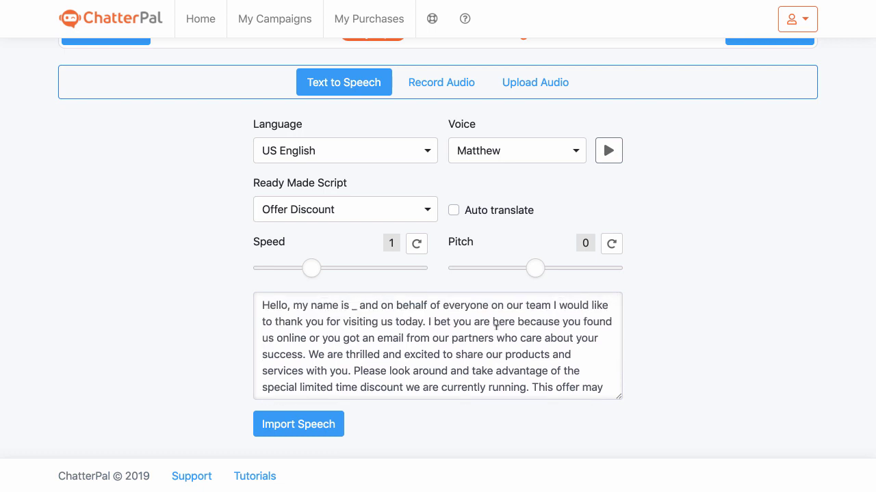
{"action": "left_click", "coordinate": [353, 304]}
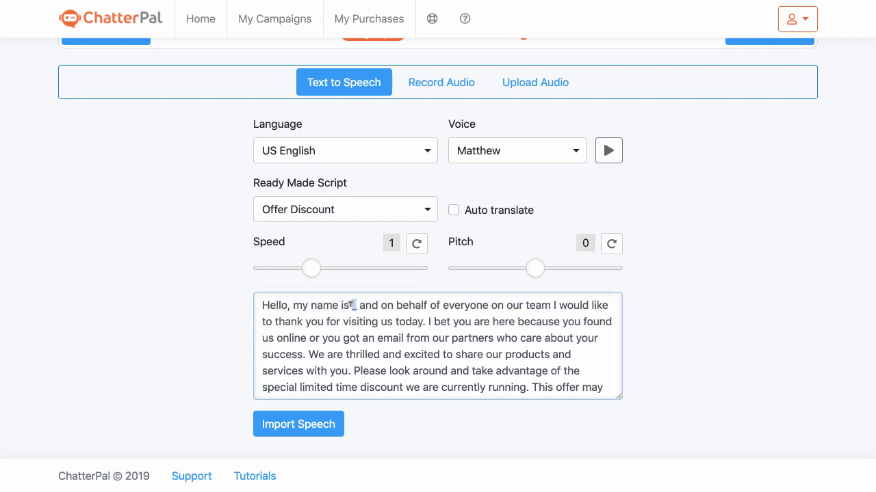
{"action": "type", "text": "Sam"}
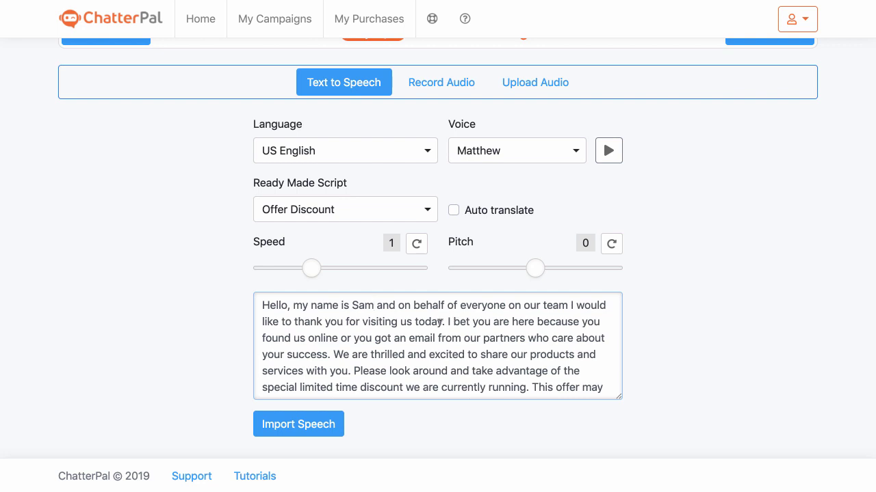
Look at the Record and Upload audio options, return to Text to Speech, and continue to Customize Style
{"action": "scroll", "coordinate": [443, 321], "scroll_direction": "down", "scroll_amount": 1}
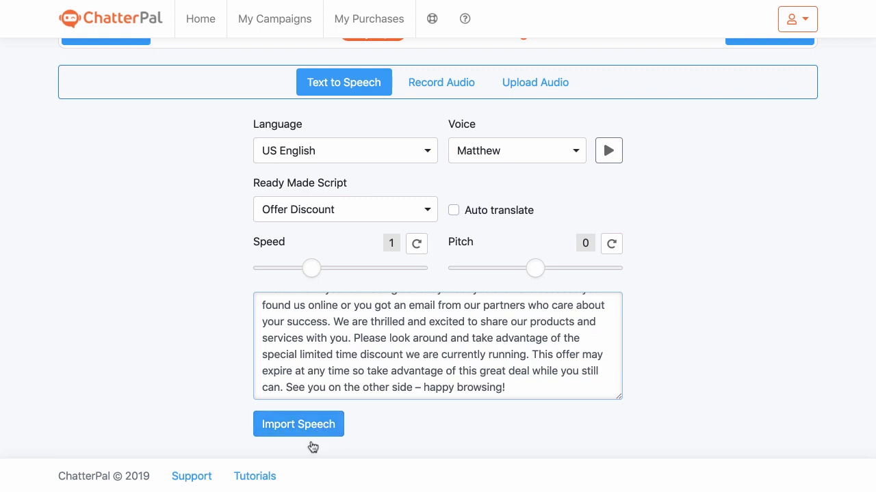
{"action": "left_click", "coordinate": [426, 83]}
{"action": "left_click", "coordinate": [562, 161]}
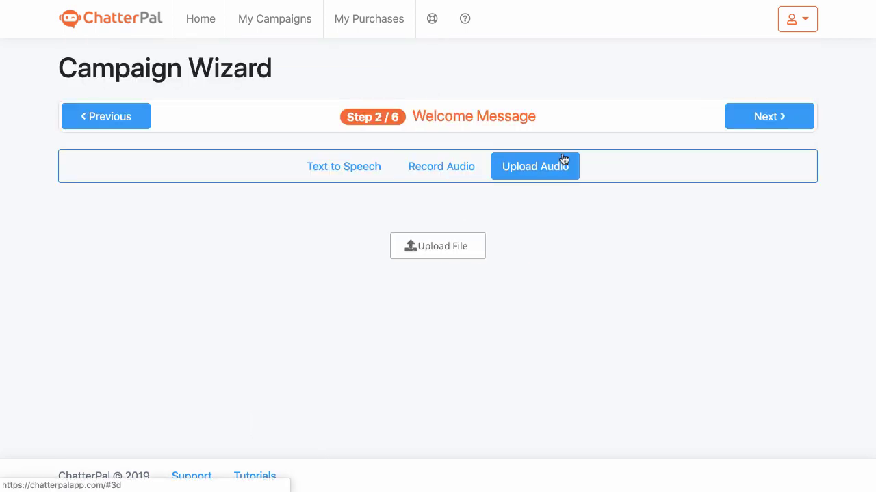
{"action": "left_click", "coordinate": [313, 162]}
{"action": "left_click", "coordinate": [809, 118]}
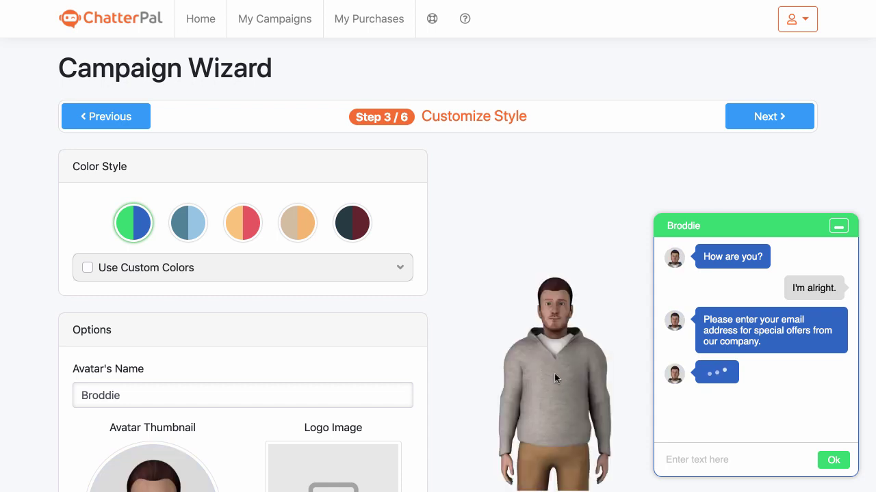
Replace the avatar name Broddie with the new persona name
{"action": "scroll", "coordinate": [554, 374], "scroll_direction": "down", "scroll_amount": 3}
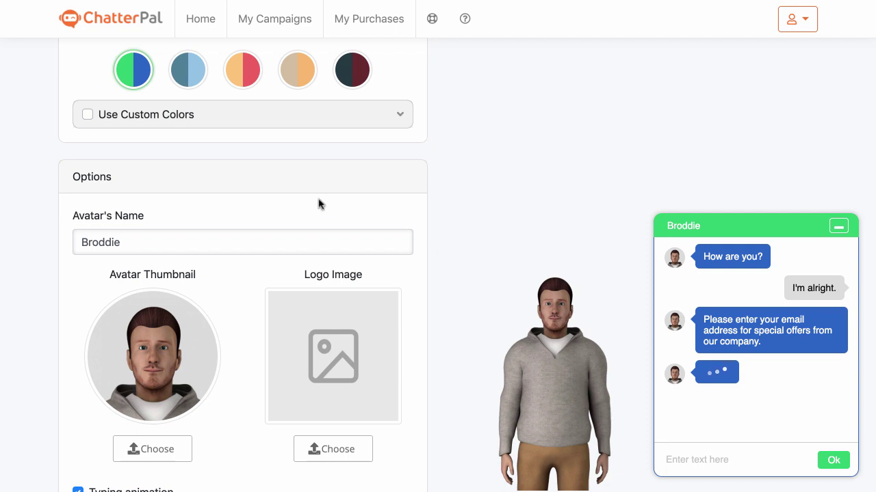
{"action": "left_click", "coordinate": [79, 242]}
{"action": "key", "text": "ctrl+a"}
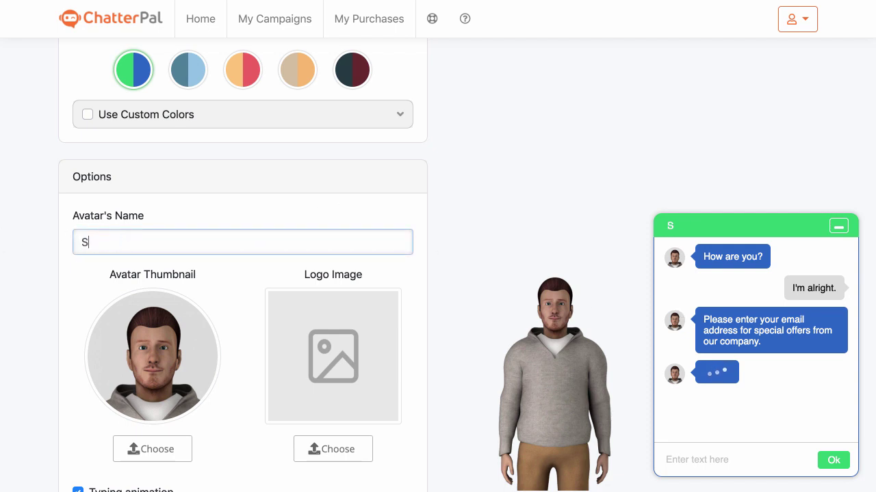
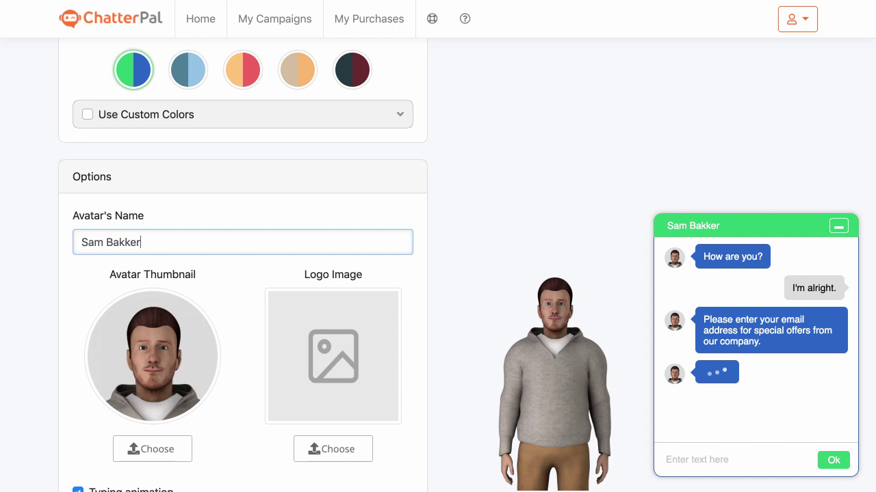
Try the blue-grey, orange-red, peach and maroon colour styles, then reselect green and blue
{"action": "scroll", "coordinate": [243, 273], "scroll_direction": "up", "scroll_amount": 2}
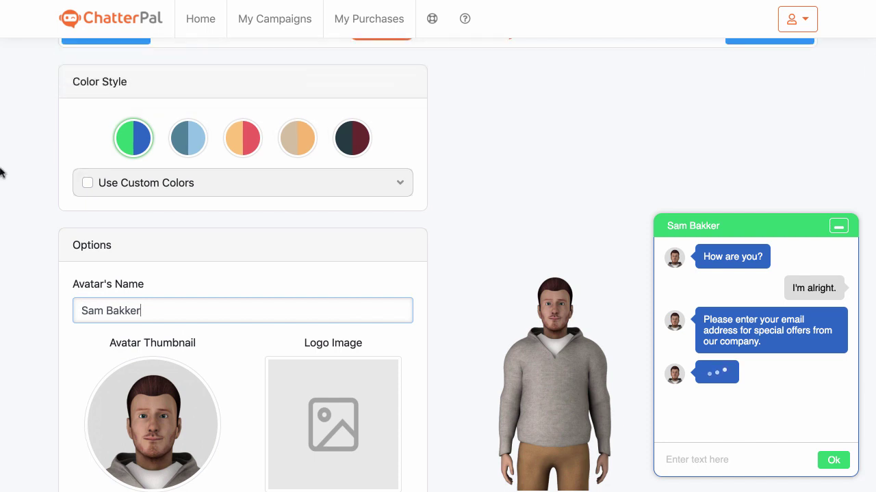
{"action": "left_click", "coordinate": [181, 151]}
{"action": "left_click", "coordinate": [249, 153]}
{"action": "left_click", "coordinate": [307, 143]}
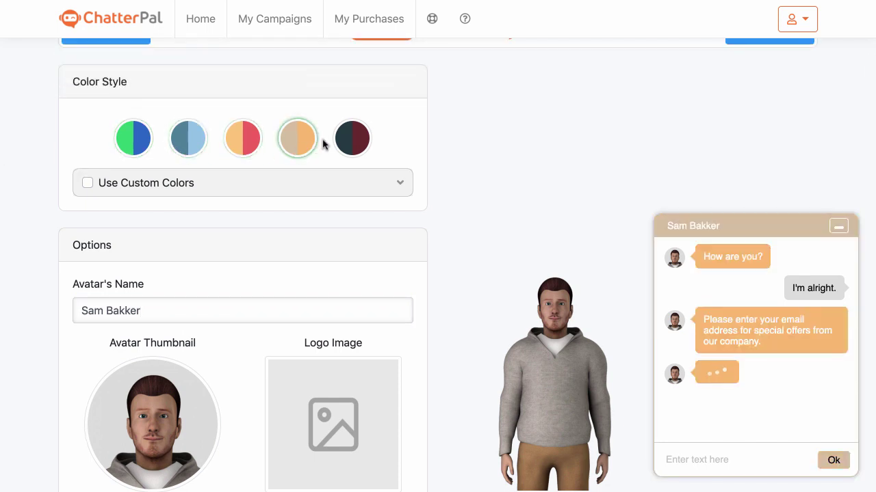
{"action": "left_click", "coordinate": [350, 142]}
{"action": "left_click", "coordinate": [147, 146]}
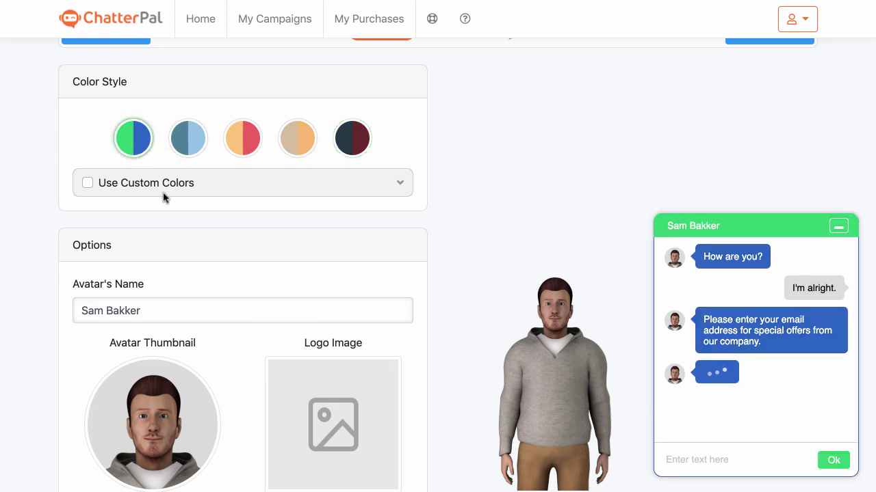
Leave Use Custom Colors off and turn on Mirror Avatar under Options
{"action": "left_click", "coordinate": [88, 183]}
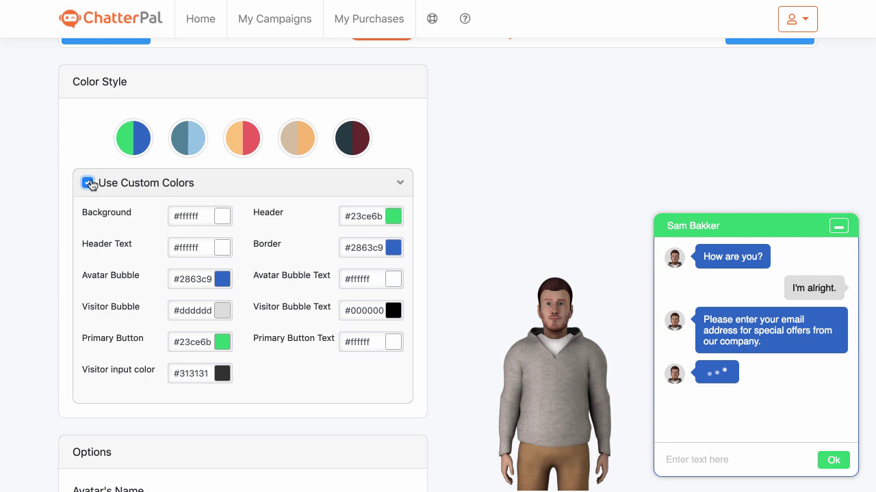
{"action": "left_click", "coordinate": [89, 183]}
{"action": "scroll", "coordinate": [390, 239], "scroll_direction": "down", "scroll_amount": 3}
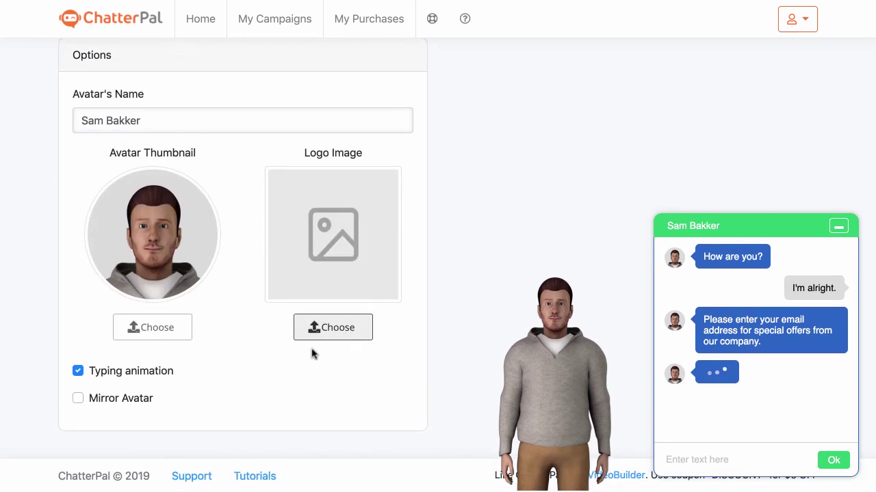
{"action": "left_click", "coordinate": [78, 399]}
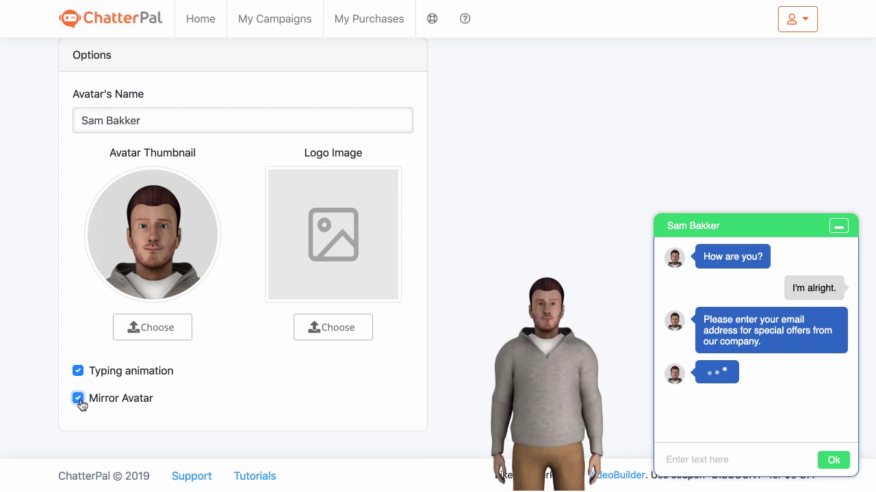
{"action": "left_click", "coordinate": [78, 400]}
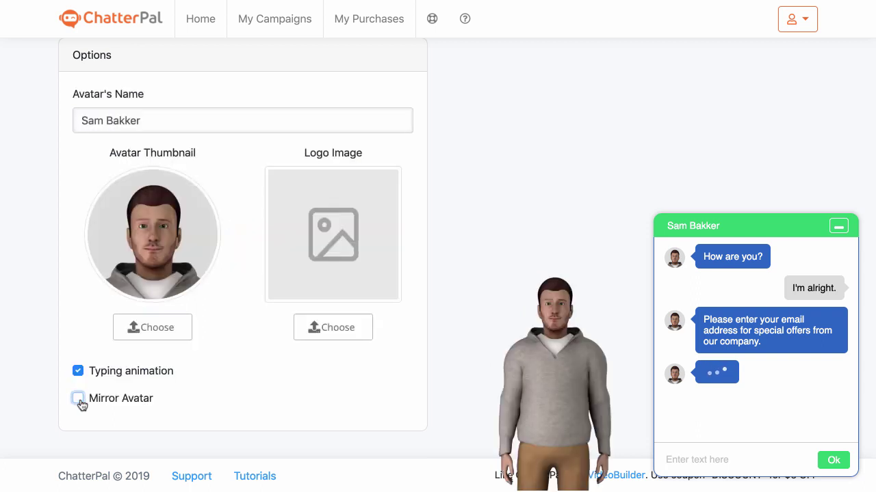
{"action": "left_click", "coordinate": [79, 402]}
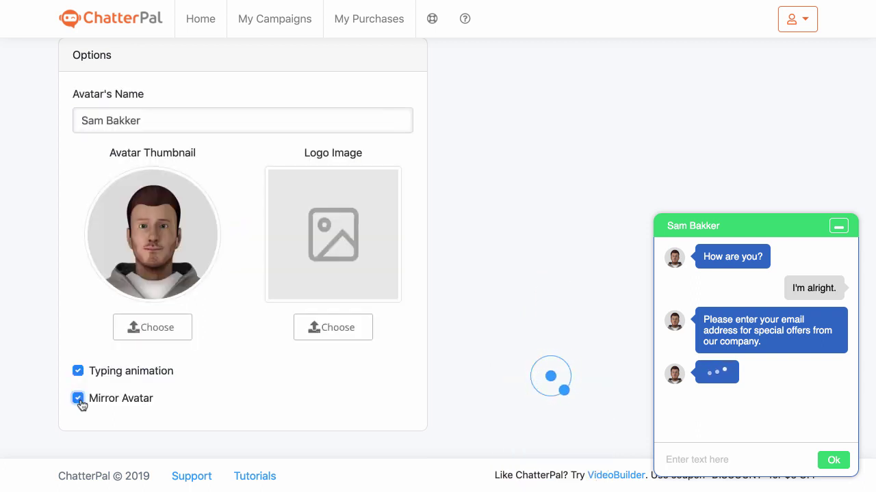
{"action": "left_click", "coordinate": [79, 402]}
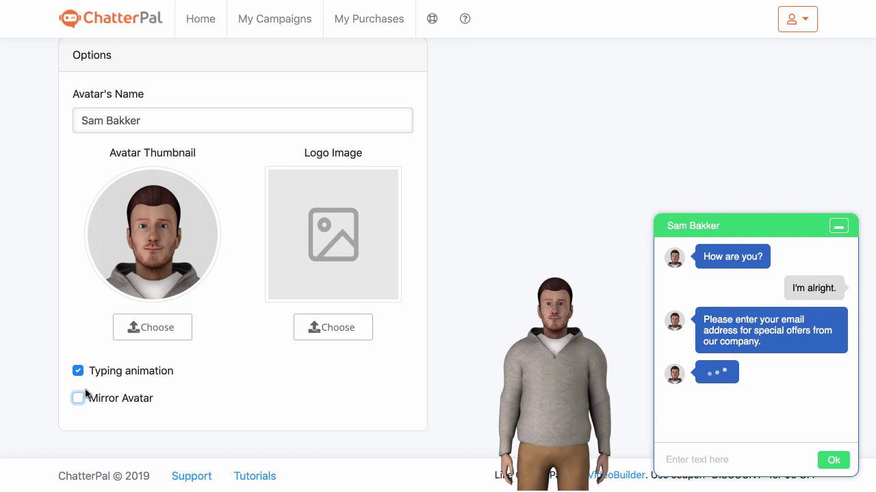
{"action": "left_click", "coordinate": [78, 399]}
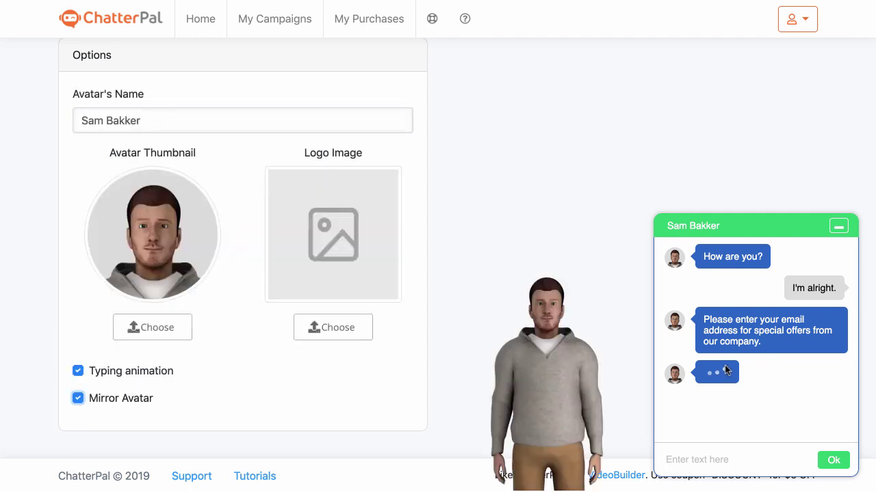
{"action": "scroll", "coordinate": [576, 180], "scroll_direction": "up", "scroll_amount": 4}
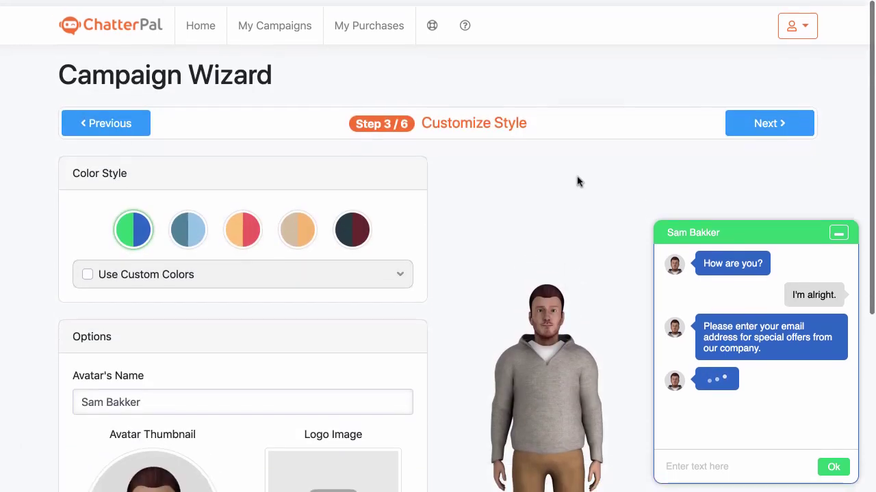
On the Chat Dialog step, add an action and compare action types before choosing Chat
{"action": "left_click", "coordinate": [765, 128]}
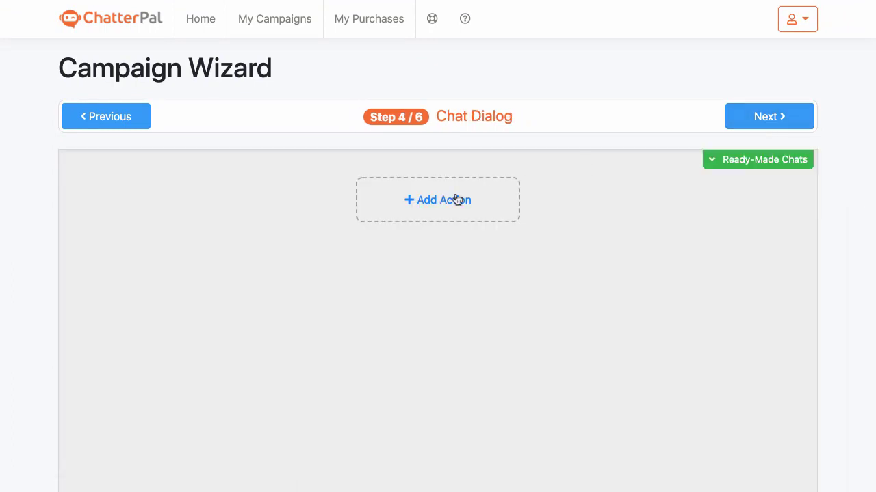
{"action": "left_click", "coordinate": [457, 200]}
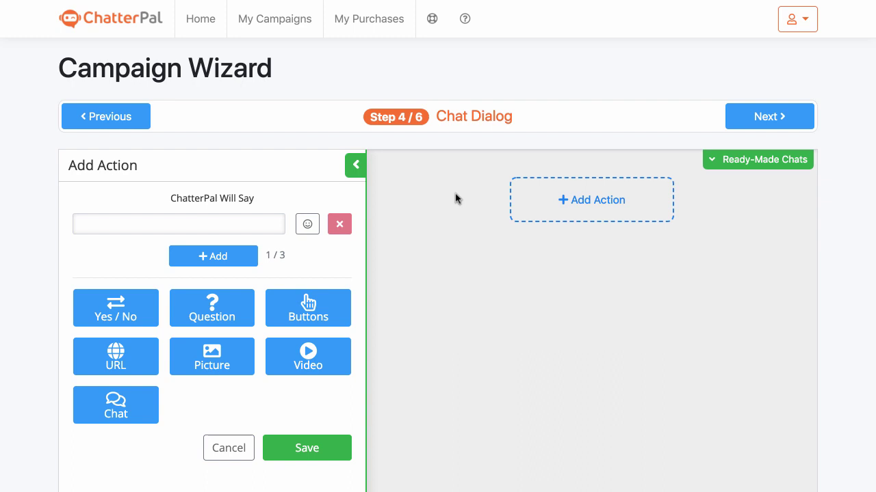
{"action": "left_click", "coordinate": [189, 222]}
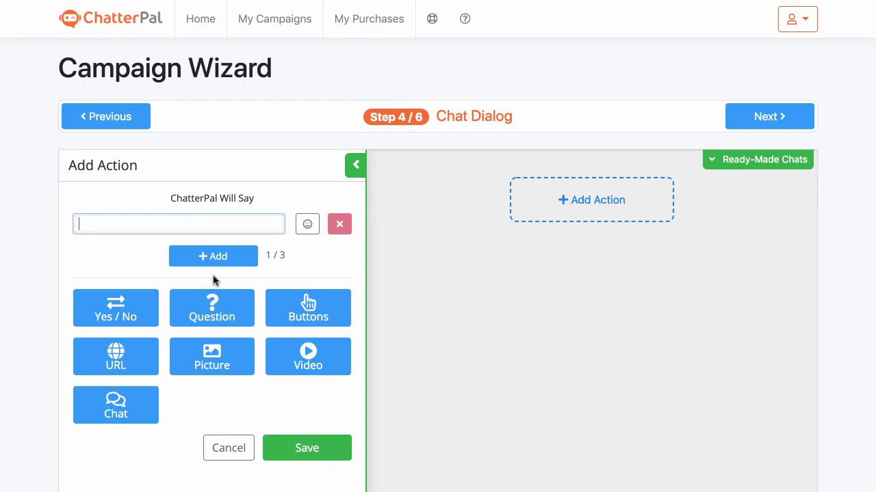
{"action": "left_click", "coordinate": [146, 297]}
{"action": "left_click", "coordinate": [189, 305]}
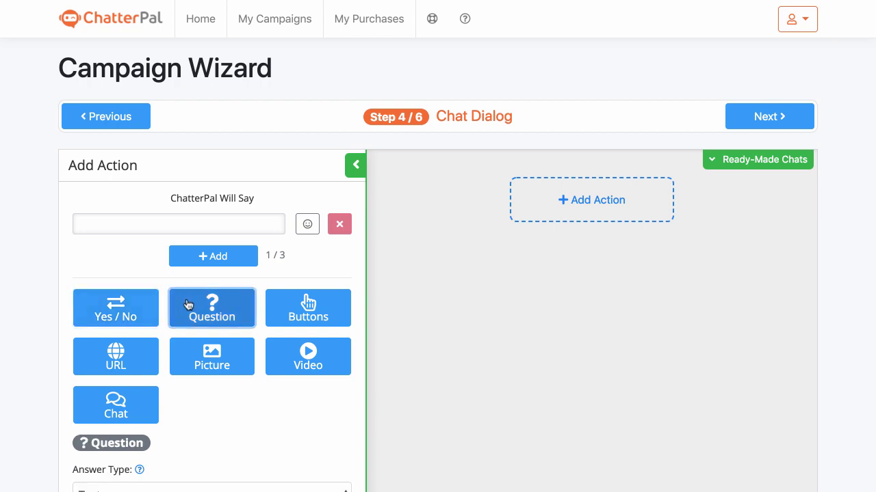
{"action": "left_click", "coordinate": [283, 312]}
{"action": "left_click", "coordinate": [289, 367]}
{"action": "scroll", "coordinate": [209, 324], "scroll_direction": "down", "scroll_amount": 1}
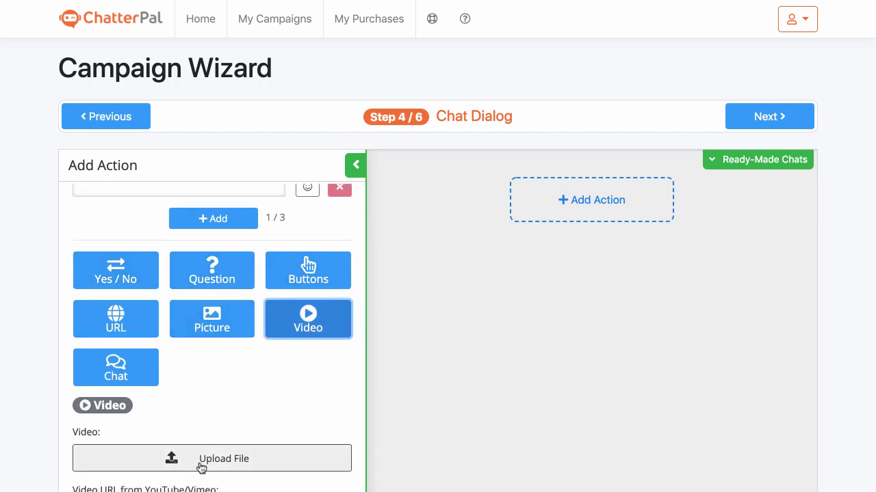
{"action": "left_click", "coordinate": [123, 373]}
Add and remove an extra Keywords/Response pair, then save the Chat step
{"action": "scroll", "coordinate": [268, 395], "scroll_direction": "down", "scroll_amount": 3}
{"action": "scroll", "coordinate": [268, 395], "scroll_direction": "down", "scroll_amount": 3}
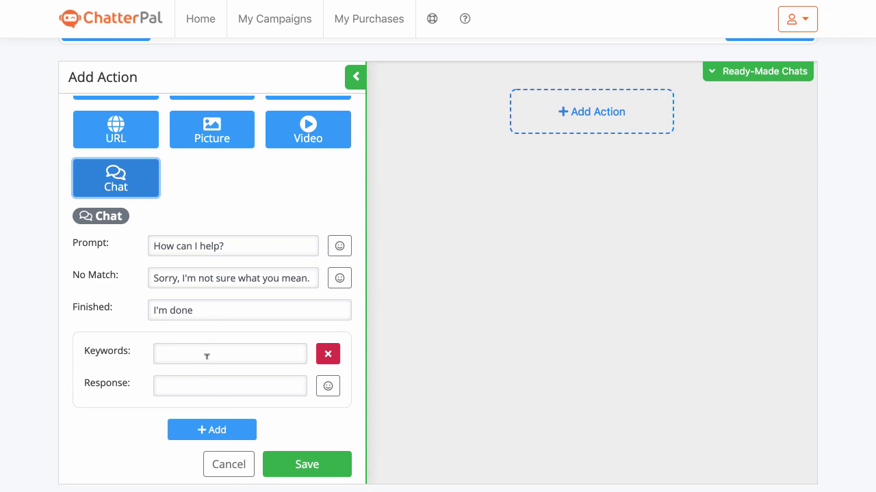
{"action": "left_click", "coordinate": [215, 428]}
{"action": "scroll", "coordinate": [230, 372], "scroll_direction": "down", "scroll_amount": 3}
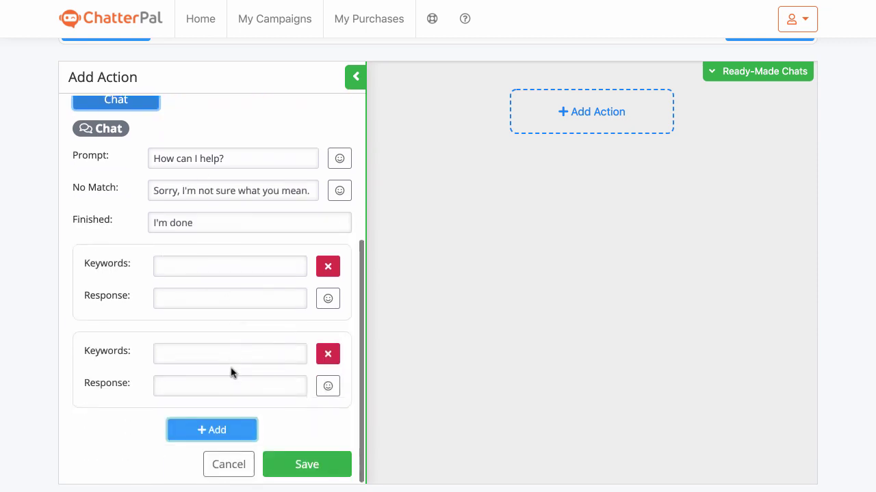
{"action": "left_click", "coordinate": [327, 354]}
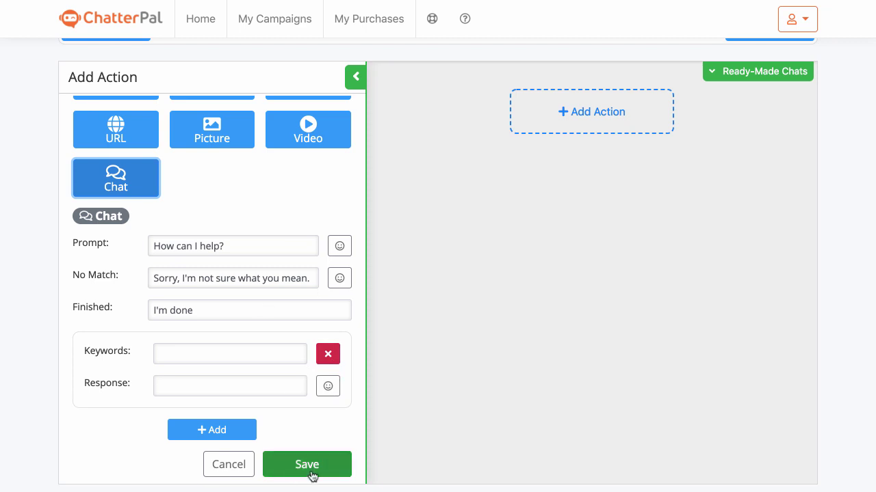
{"action": "left_click", "coordinate": [336, 472]}
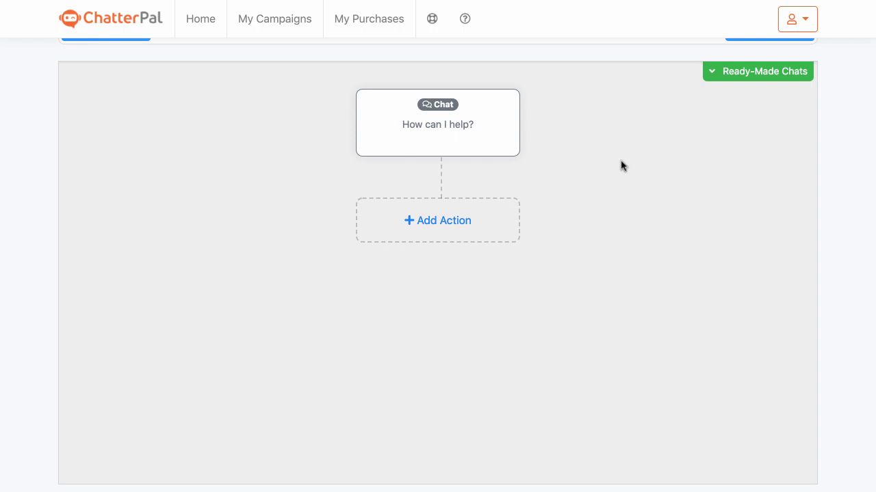
Load the Standard 'Restaurant Table Reservation (Advanced)' template from page 3 of Ready-Made Chats
{"action": "left_click", "coordinate": [757, 70]}
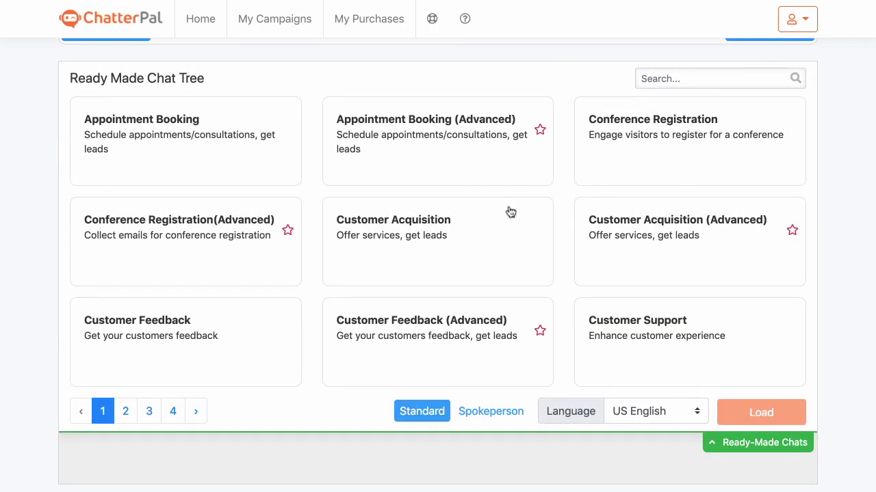
{"action": "left_click", "coordinate": [125, 411]}
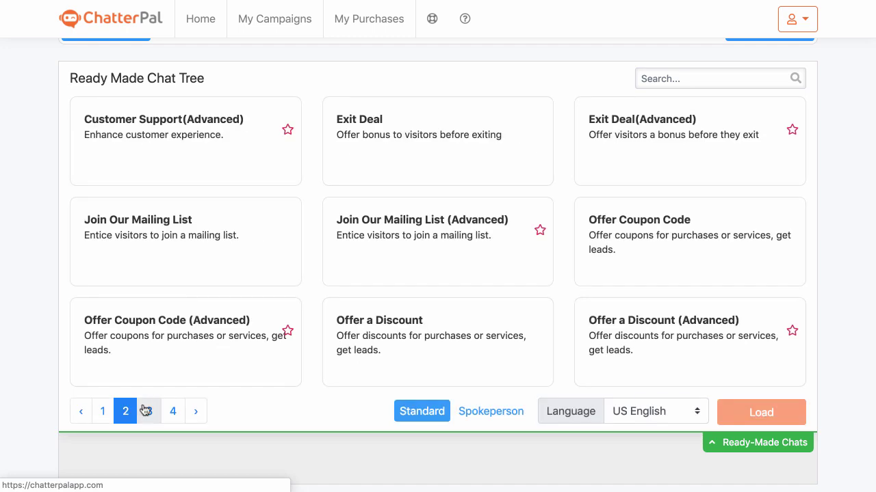
{"action": "left_click", "coordinate": [149, 410]}
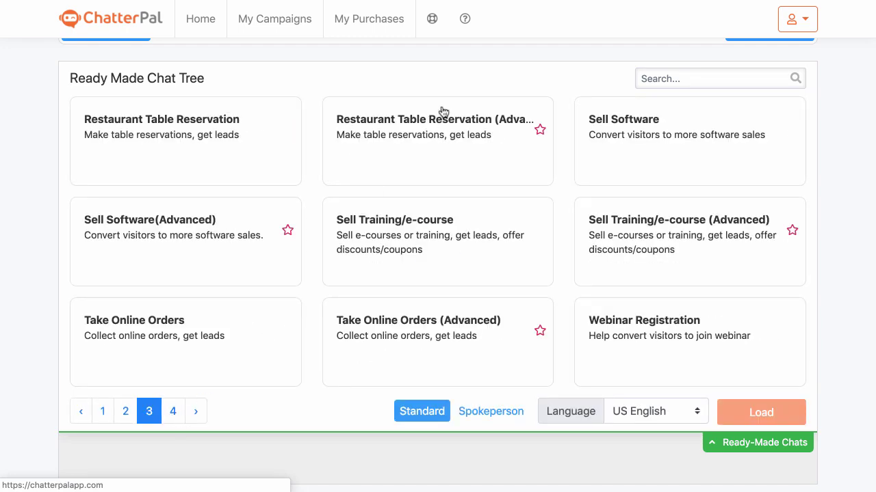
{"action": "left_click", "coordinate": [432, 141]}
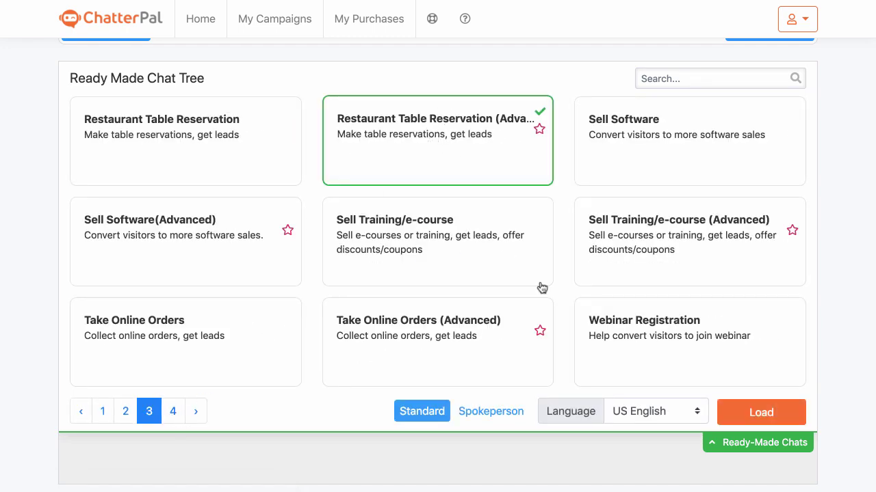
{"action": "left_click", "coordinate": [508, 413]}
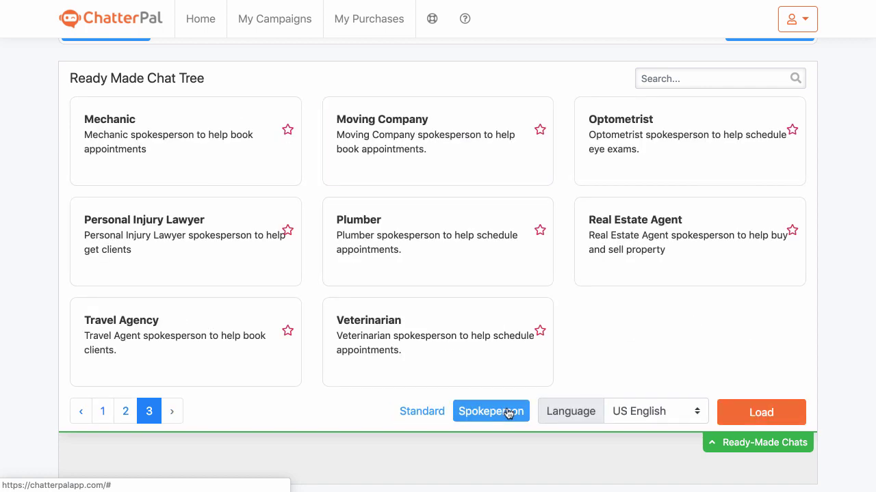
{"action": "left_click", "coordinate": [443, 415]}
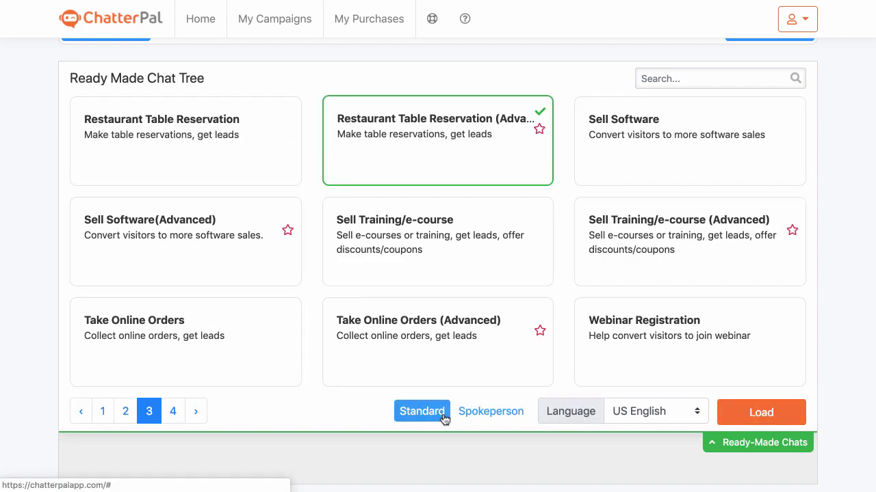
{"action": "left_click", "coordinate": [782, 414]}
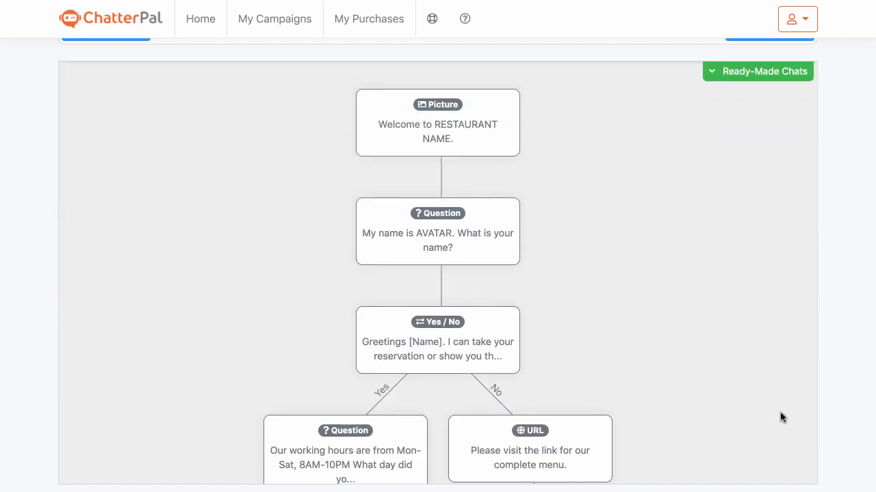
{"action": "scroll", "coordinate": [613, 303], "scroll_direction": "down", "scroll_amount": 2}
{"action": "scroll", "coordinate": [438, 289], "scroll_direction": "up", "scroll_amount": 1}
{"action": "left_click", "coordinate": [357, 411]}
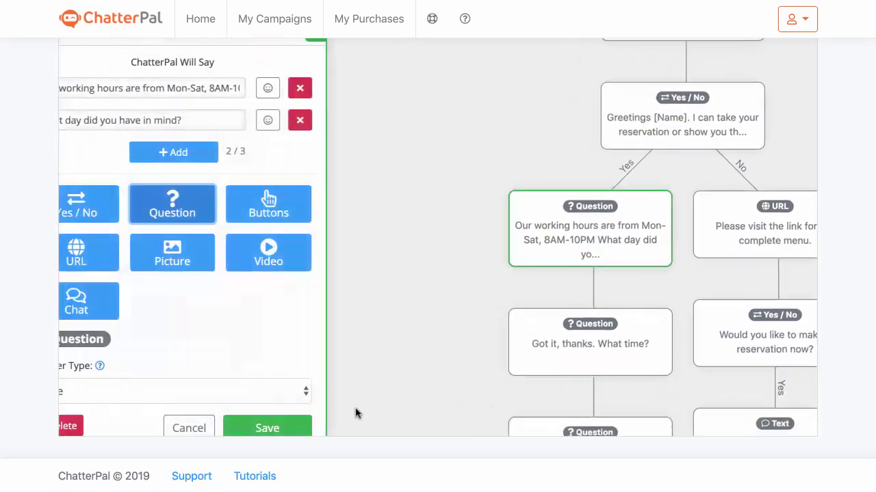
{"action": "scroll", "coordinate": [234, 308], "scroll_direction": "down", "scroll_amount": 1}
{"action": "scroll", "coordinate": [678, 287], "scroll_direction": "down", "scroll_amount": 1}
{"action": "scroll", "coordinate": [678, 287], "scroll_direction": "up", "scroll_amount": 1}
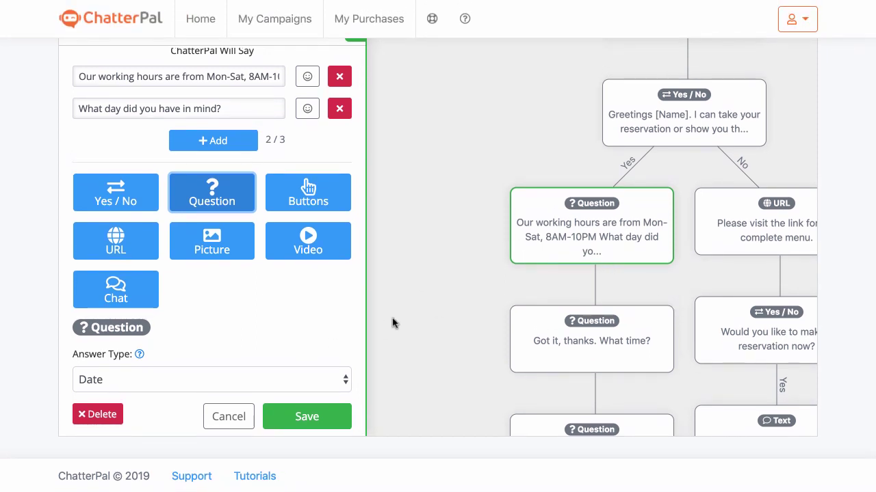
{"action": "left_click", "coordinate": [229, 416]}
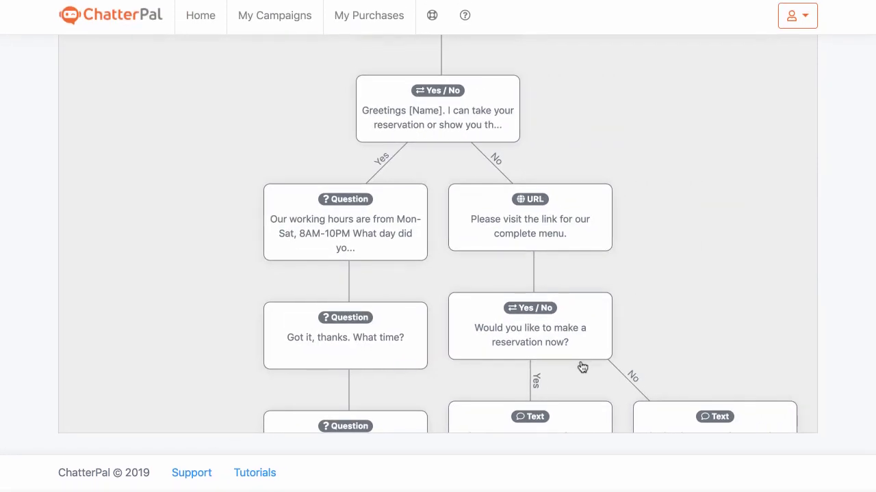
{"action": "scroll", "coordinate": [581, 335], "scroll_direction": "down", "scroll_amount": 5}
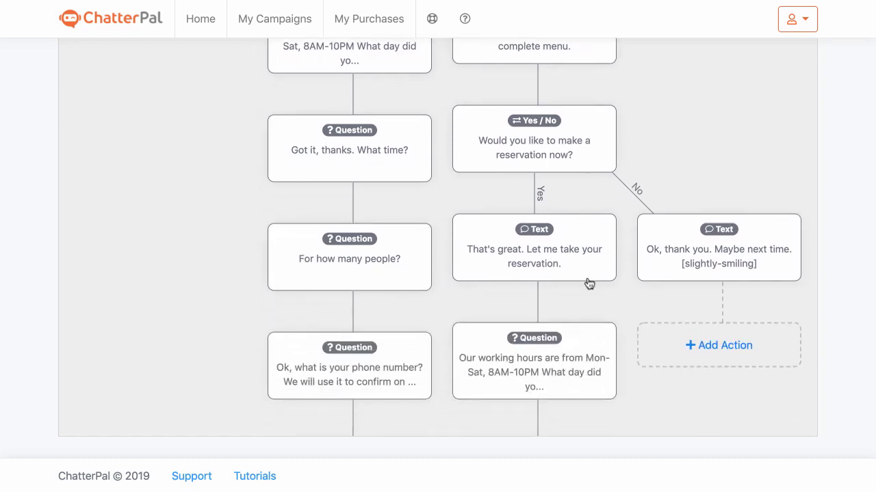
{"action": "left_click_drag", "start_coordinate": [589, 283], "coordinate": [545, 6]}
{"action": "left_click_drag", "start_coordinate": [495, 307], "coordinate": [599, 102]}
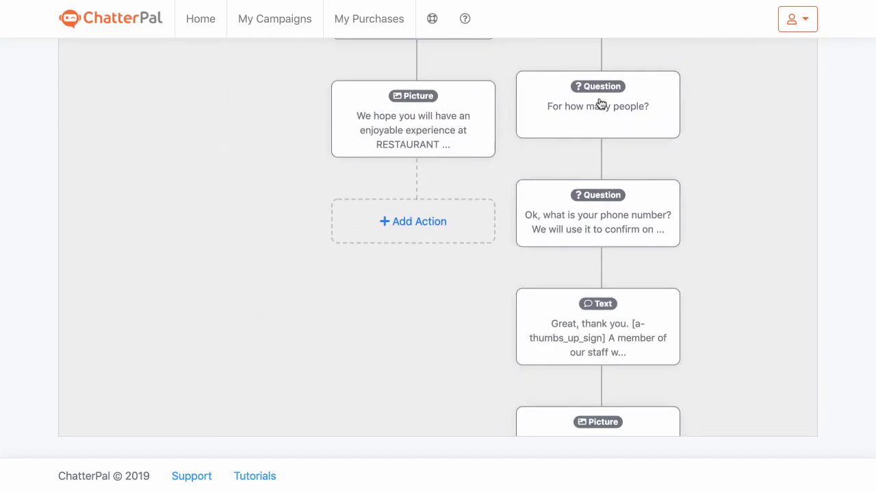
{"action": "left_click", "coordinate": [599, 102]}
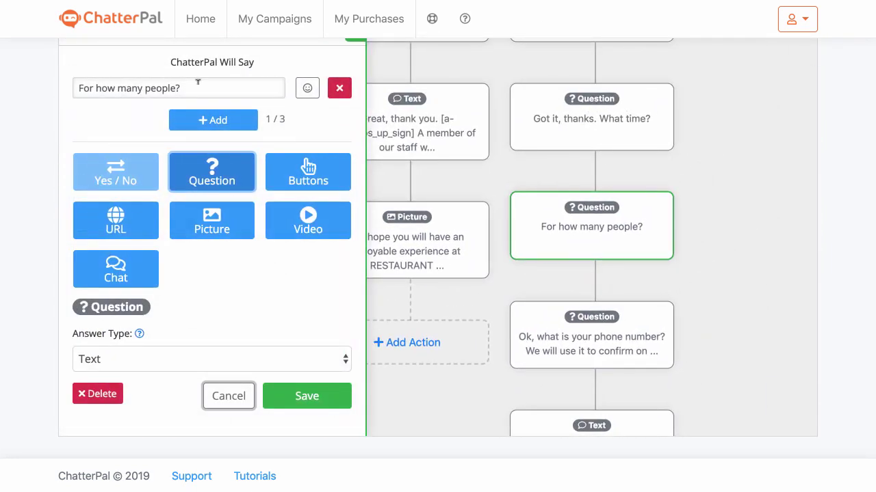
{"action": "left_click", "coordinate": [225, 388]}
{"action": "scroll", "coordinate": [545, 174], "scroll_direction": "down", "scroll_amount": 3}
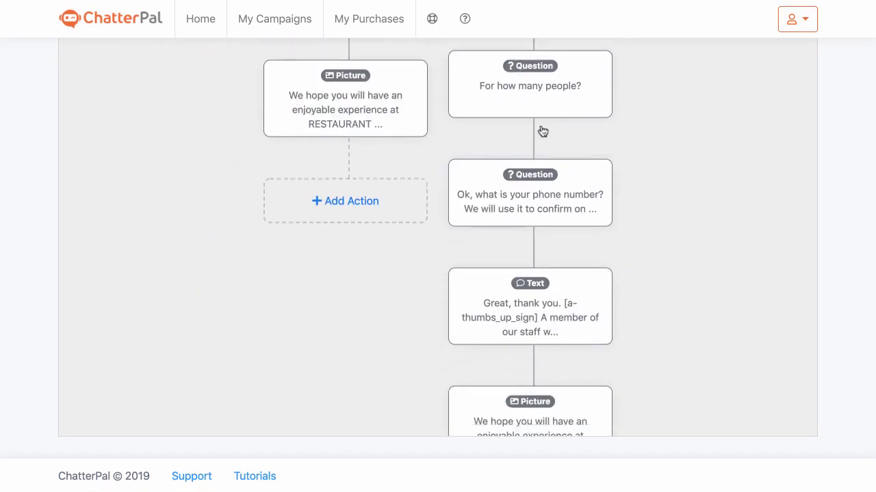
{"action": "scroll", "coordinate": [527, 197], "scroll_direction": "down", "scroll_amount": 2}
{"action": "scroll", "coordinate": [524, 141], "scroll_direction": "up", "scroll_amount": 6}
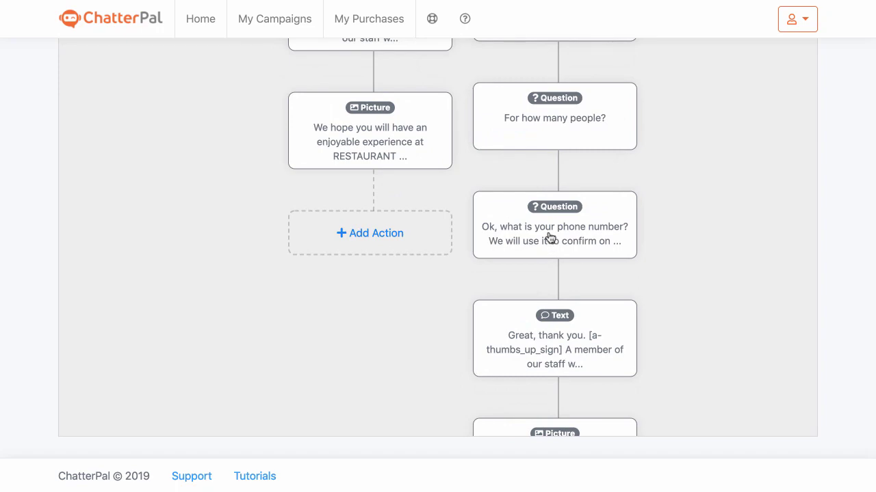
{"action": "scroll", "coordinate": [531, 411], "scroll_direction": "up", "scroll_amount": 10}
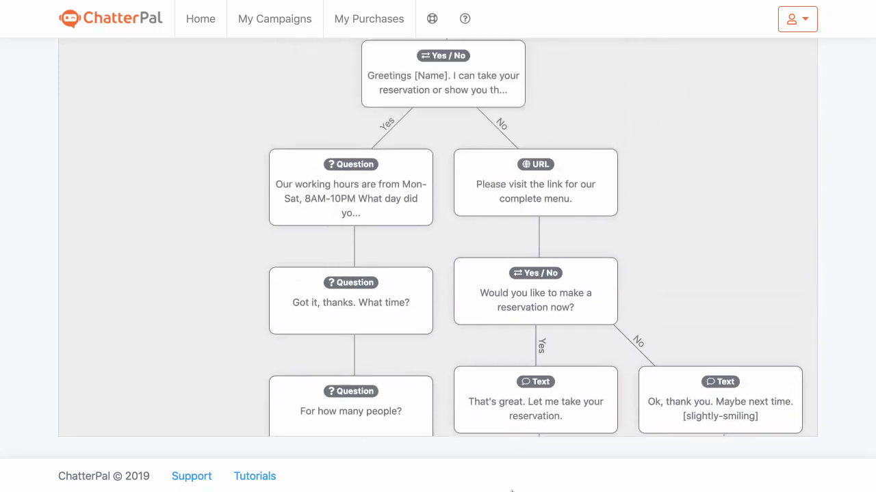
{"action": "mouse_move", "coordinate": [522, 479]}
{"action": "scroll", "coordinate": [520, 297], "scroll_direction": "up", "scroll_amount": 4}
{"action": "scroll", "coordinate": [461, 249], "scroll_direction": "up", "scroll_amount": 3}
{"action": "left_click_drag", "start_coordinate": [474, 144], "coordinate": [473, 289]}
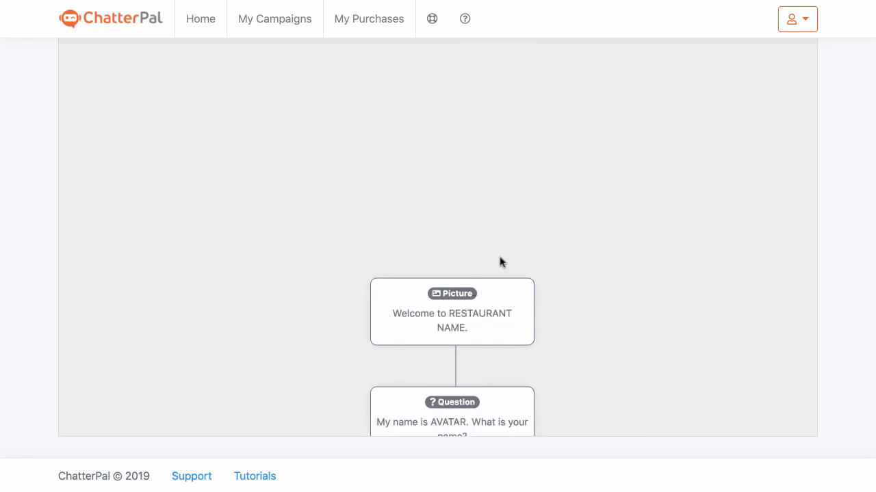
{"action": "left_click_drag", "start_coordinate": [549, 273], "coordinate": [548, 61]}
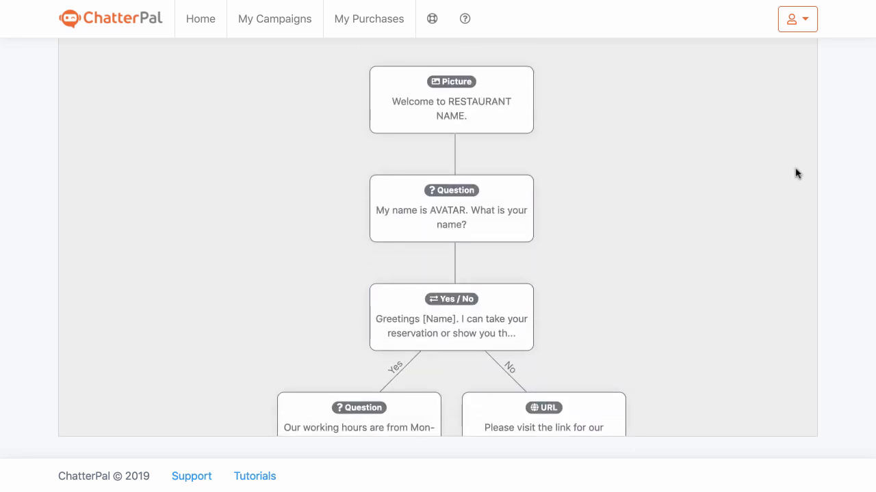
{"action": "scroll", "coordinate": [866, 189], "scroll_direction": "up", "scroll_amount": 3}
On Player Options, keep the player position set to Right
{"action": "left_click", "coordinate": [788, 118]}
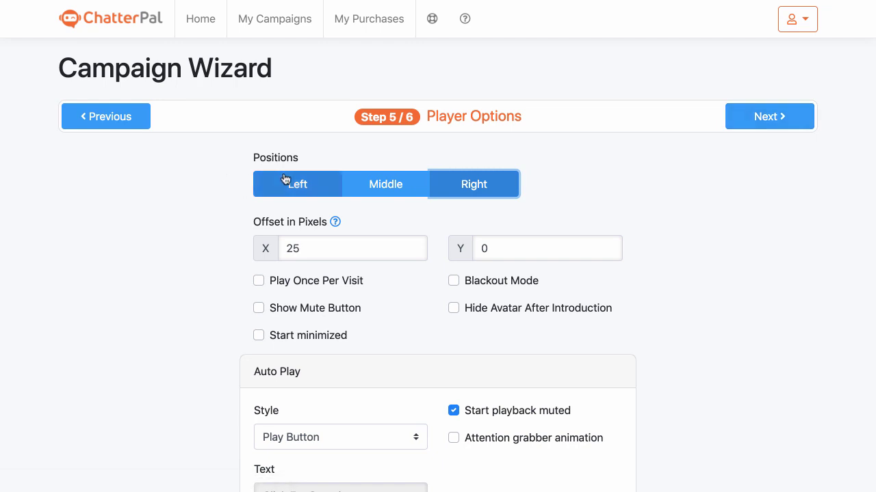
{"action": "left_click", "coordinate": [325, 196]}
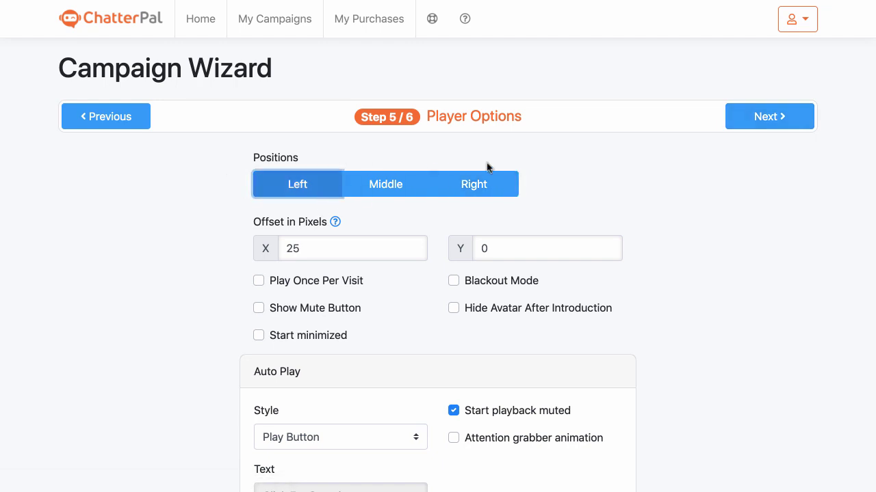
{"action": "left_click", "coordinate": [481, 184]}
{"action": "scroll", "coordinate": [751, 218], "scroll_direction": "down", "scroll_amount": 1}
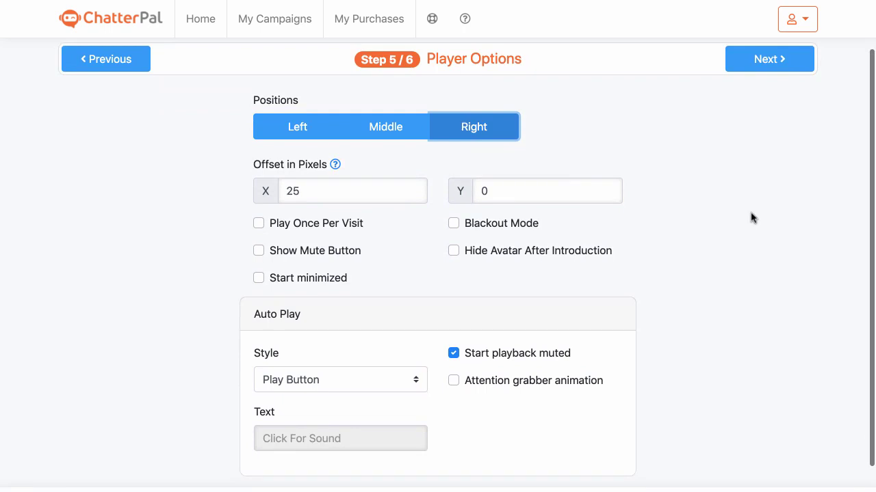
Enable Play Once Per Visit, Show Mute Button, Hide Avatar After Introduction and Start minimized
{"action": "left_click", "coordinate": [259, 226]}
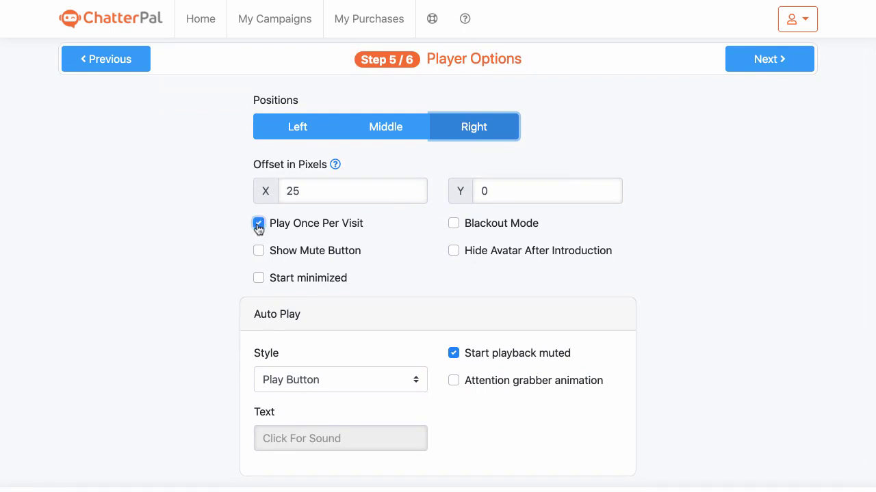
{"action": "left_click", "coordinate": [259, 252]}
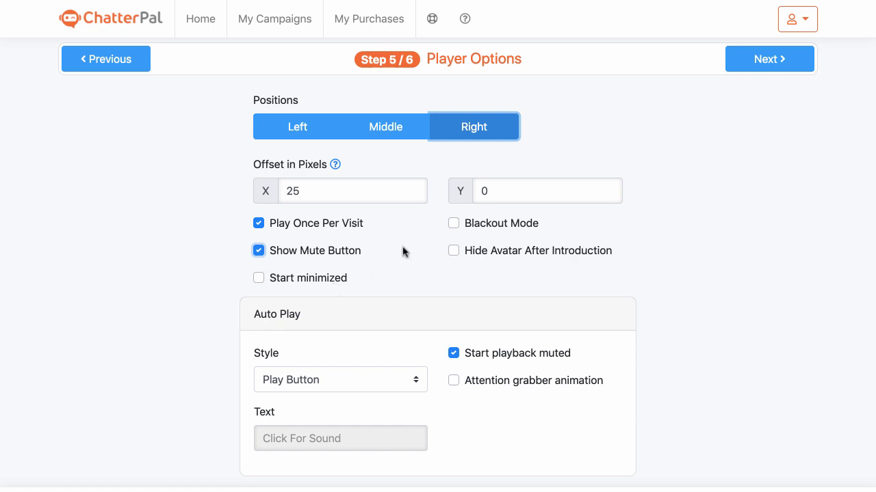
{"action": "left_click", "coordinate": [461, 226]}
{"action": "left_click", "coordinate": [456, 251]}
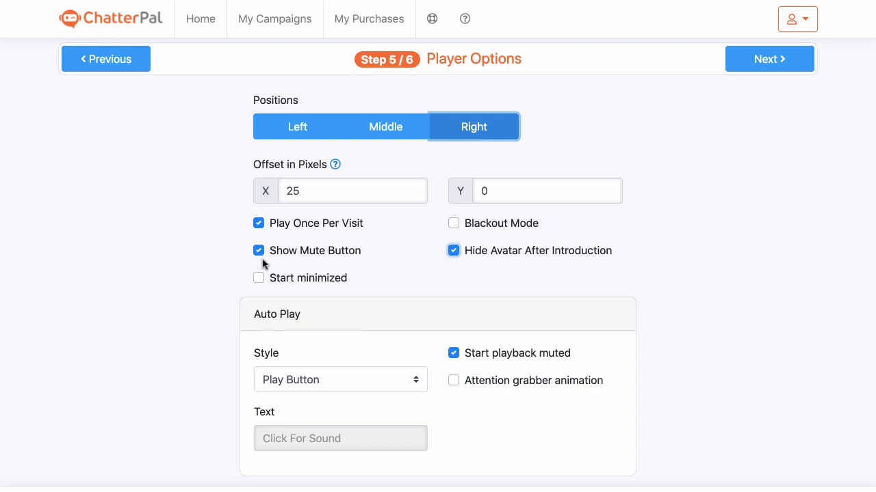
{"action": "scroll", "coordinate": [263, 261], "scroll_direction": "down", "scroll_amount": 1}
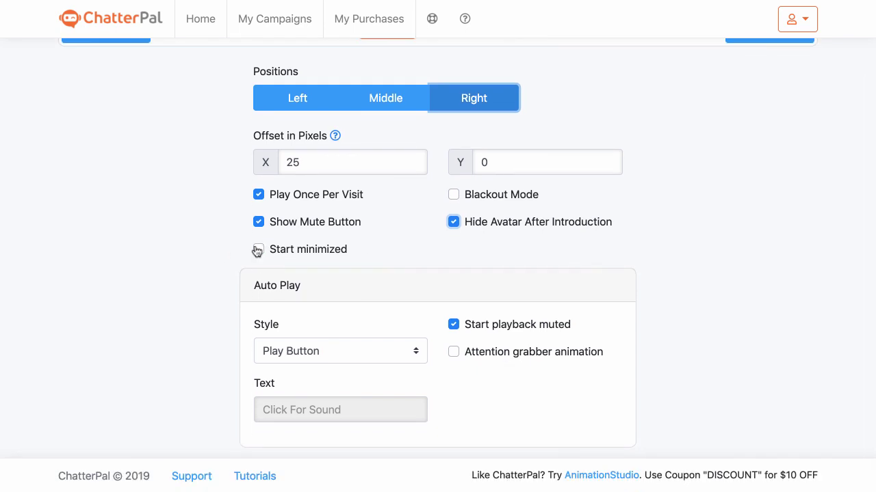
{"action": "left_click", "coordinate": [258, 250]}
{"action": "double_click", "coordinate": [455, 353]}
{"action": "scroll", "coordinate": [630, 370], "scroll_direction": "up", "scroll_amount": 3}
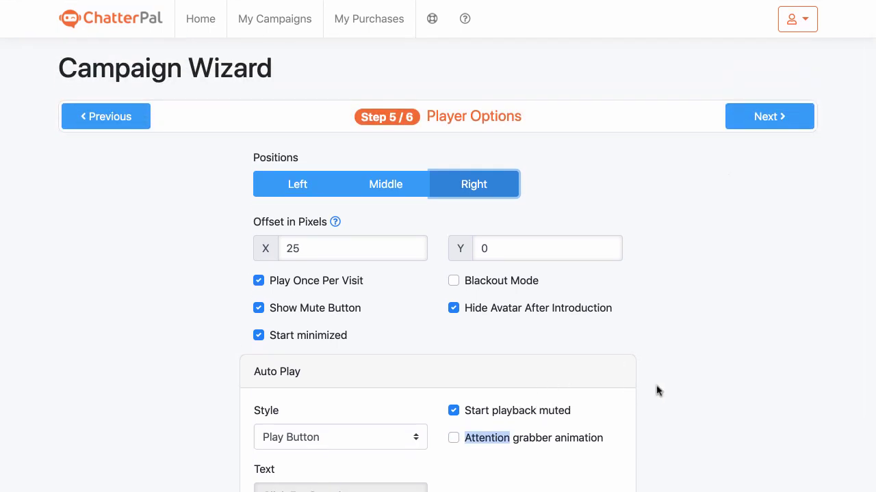
Advance to Campaign Options and review the campaign name and exit message fields
{"action": "left_click", "coordinate": [769, 117]}
{"action": "left_click", "coordinate": [532, 190]}
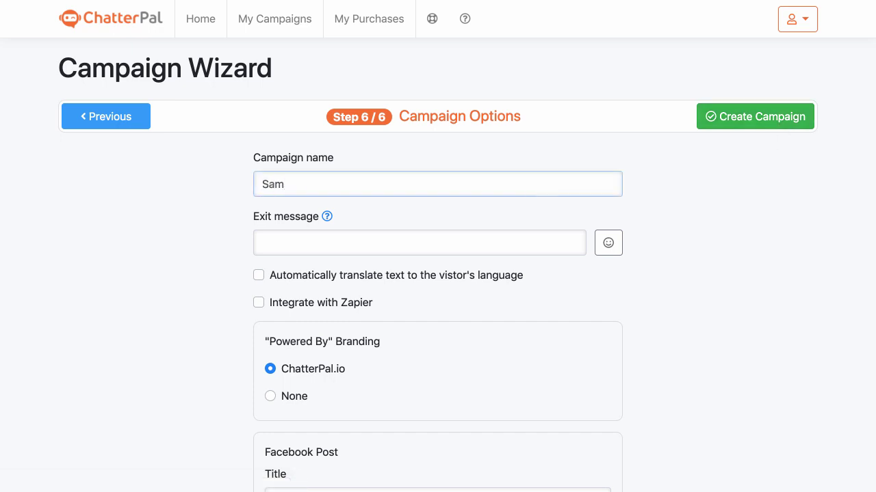
{"action": "left_click", "coordinate": [498, 242]}
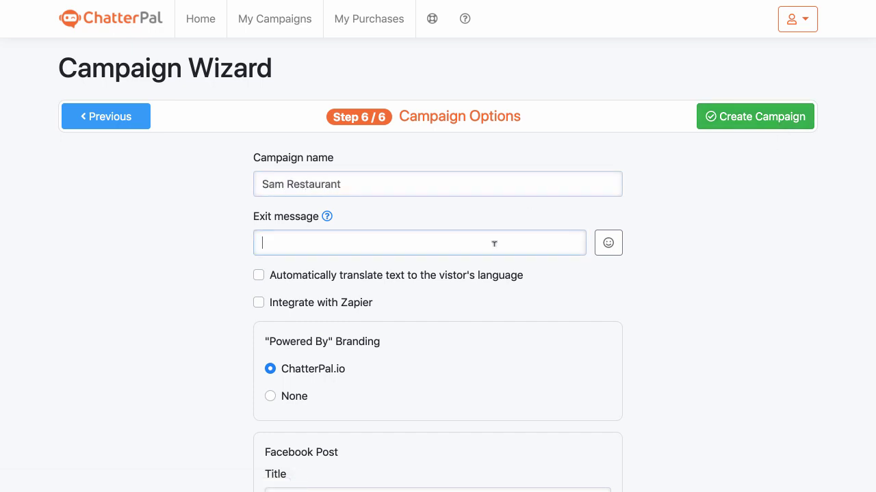
{"action": "scroll", "coordinate": [496, 242], "scroll_direction": "down", "scroll_amount": 2}
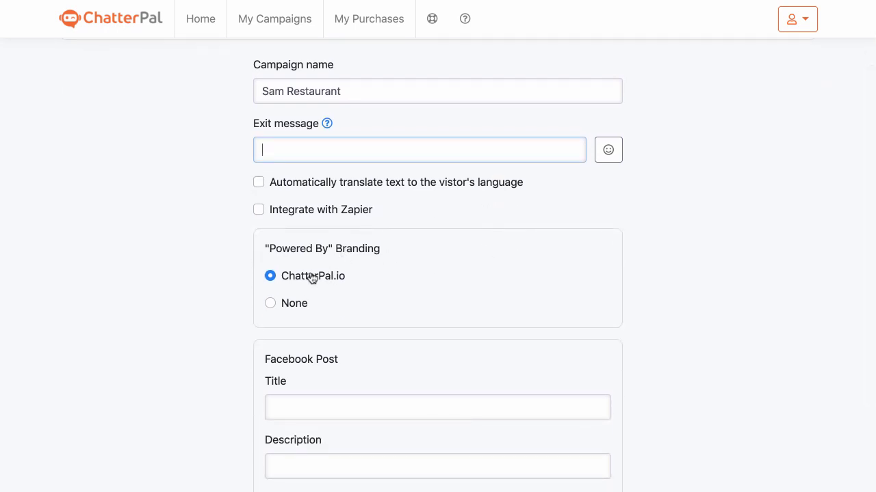
Set "Powered By" branding to None and leave Zapier integration off
{"action": "left_click", "coordinate": [270, 303]}
{"action": "scroll", "coordinate": [375, 294], "scroll_direction": "up", "scroll_amount": 1}
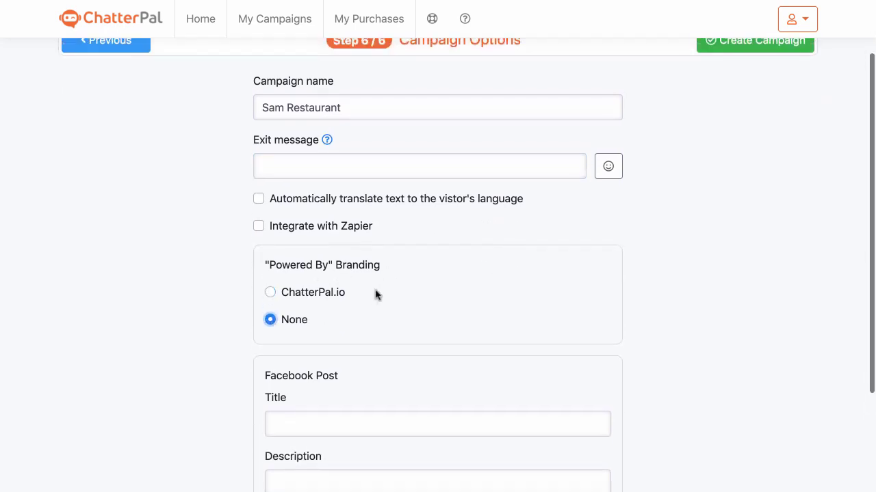
{"action": "left_click", "coordinate": [264, 232]}
{"action": "left_click", "coordinate": [265, 232]}
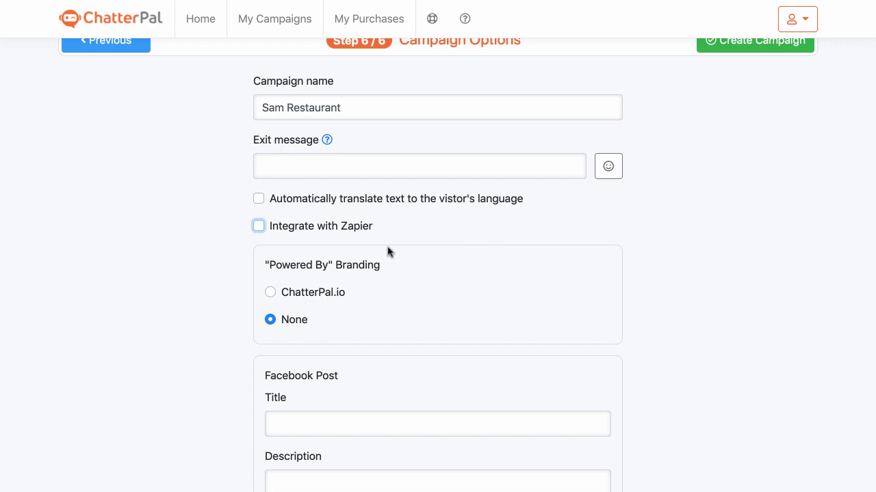
Keep the instant site domain as chatterpal.me and proceed to create the campaign
{"action": "scroll", "coordinate": [387, 253], "scroll_direction": "down", "scroll_amount": 4}
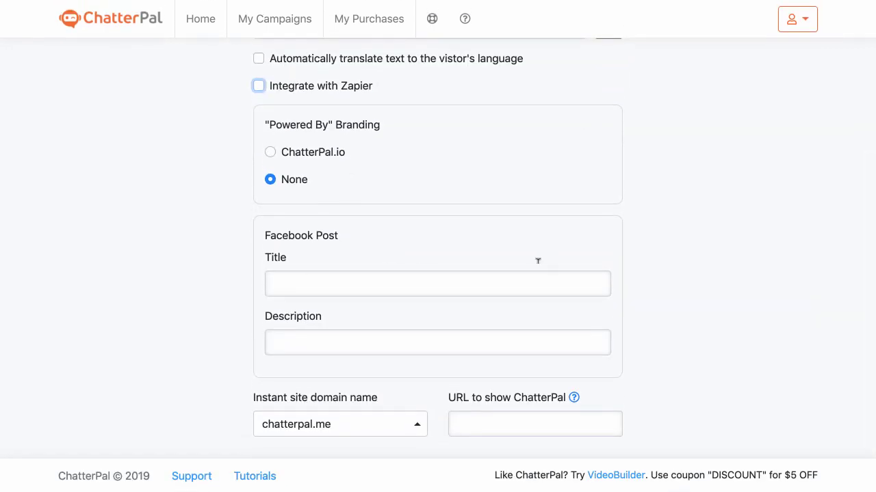
{"action": "left_click", "coordinate": [416, 434]}
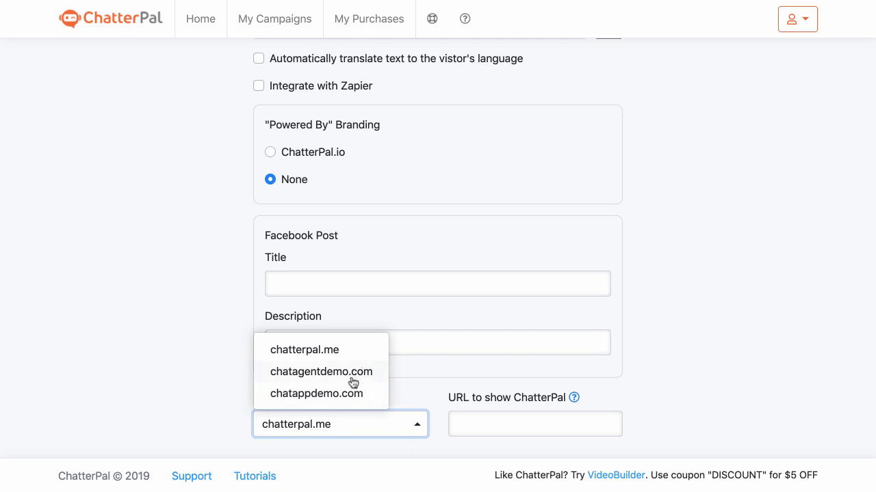
{"action": "left_click", "coordinate": [667, 329]}
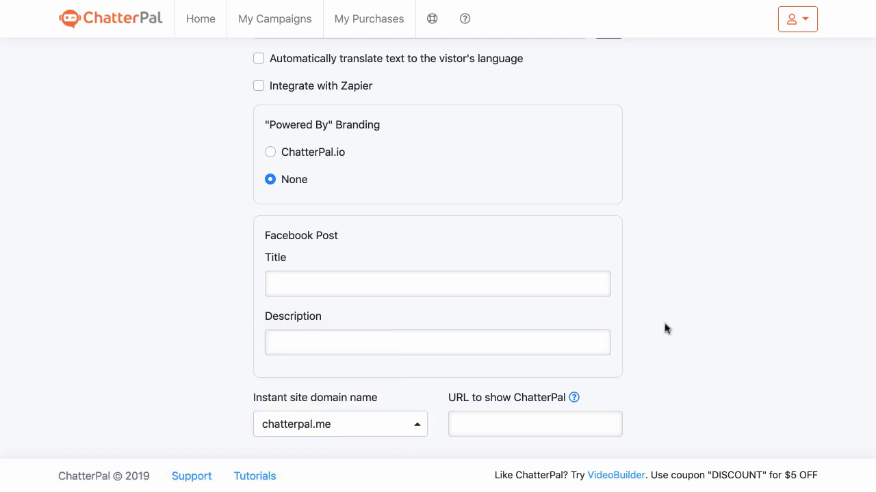
{"action": "left_click", "coordinate": [610, 419]}
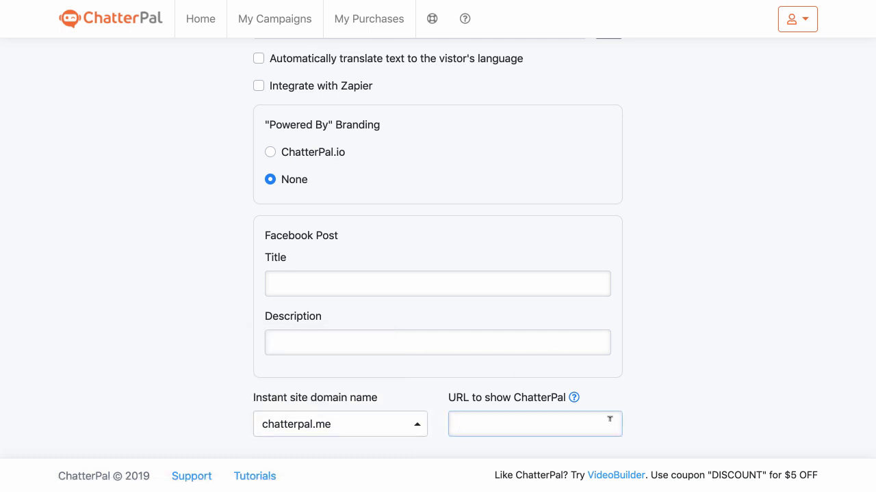
{"action": "scroll", "coordinate": [470, 387], "scroll_direction": "up", "scroll_amount": 2}
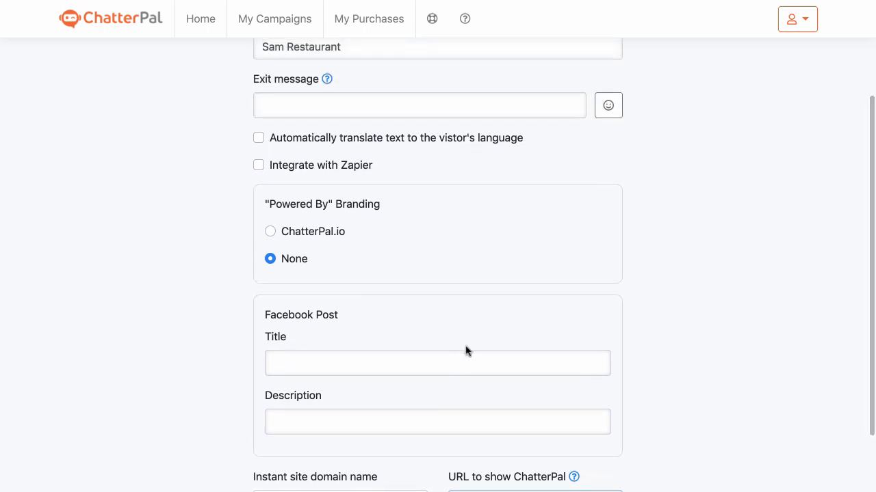
{"action": "left_click", "coordinate": [736, 128]}
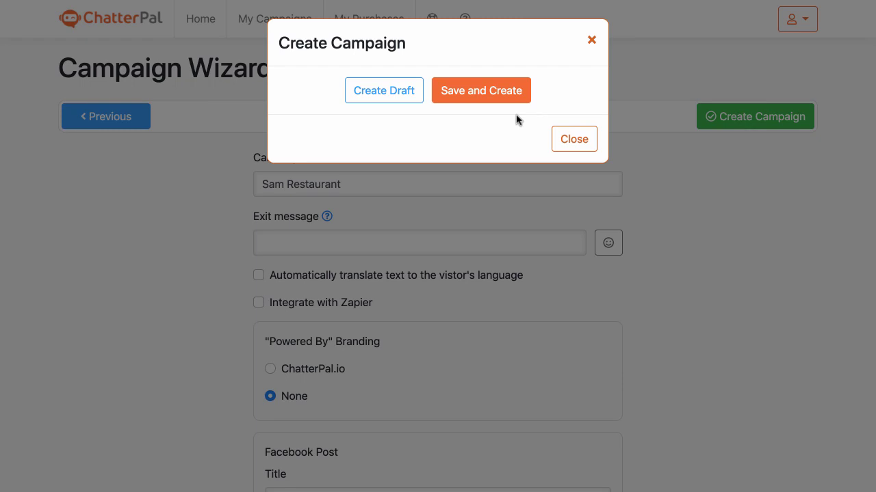
Save and create the Sam Restaurant campaign
{"action": "left_click", "coordinate": [497, 90]}
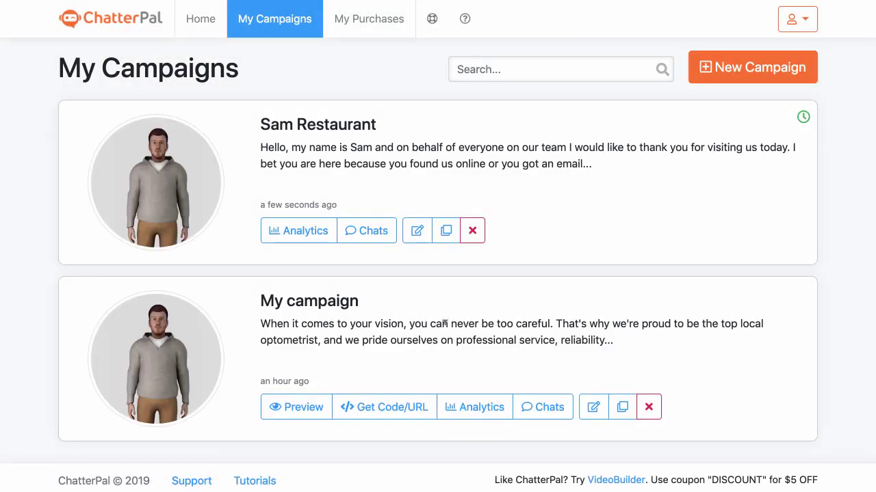
{"action": "mouse_move", "coordinate": [800, 118]}
{"action": "scroll", "coordinate": [468, 318], "scroll_direction": "down", "scroll_amount": 1}
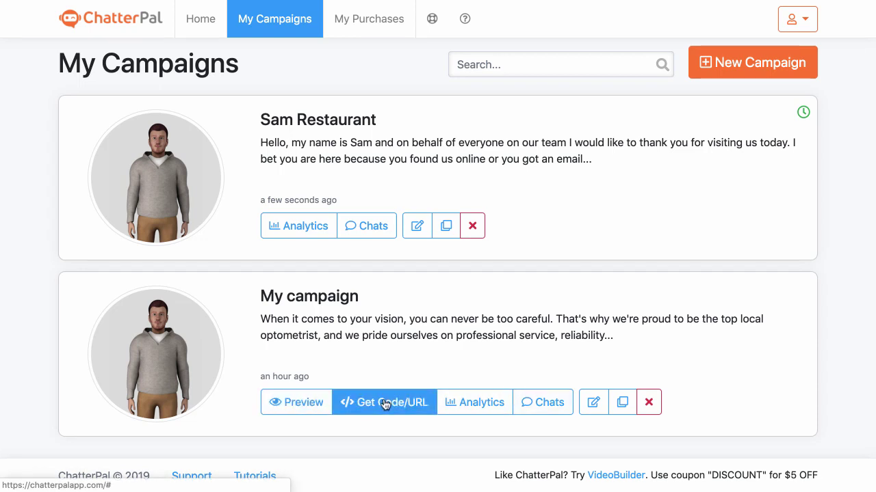
Open My campaign's Chats page in a new tab and switch to it
{"action": "right_click", "coordinate": [530, 404]}
{"action": "left_click", "coordinate": [594, 341]}
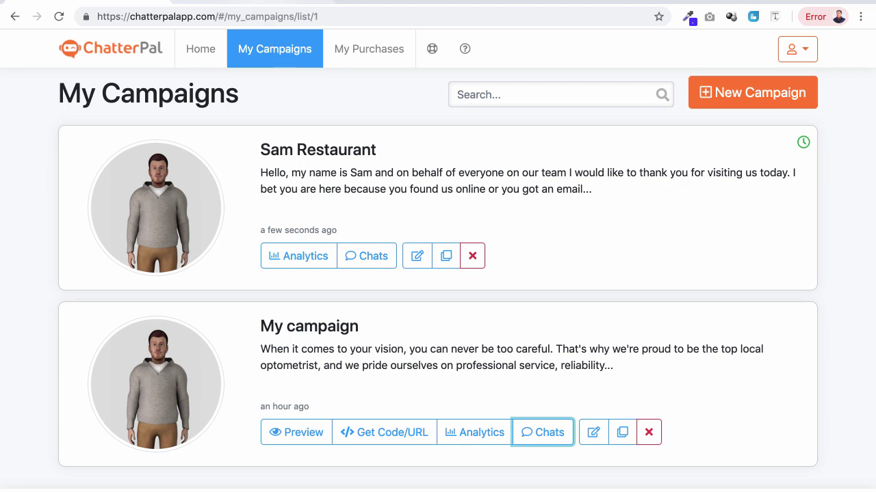
{"action": "key", "text": "ctrl+Tab"}
Close the empty My campaign Chats tab with Ctrl+W to return to My Campaigns
{"action": "left_click_drag", "start_coordinate": [261, 177], "coordinate": [440, 173]}
{"action": "left_click", "coordinate": [440, 172]}
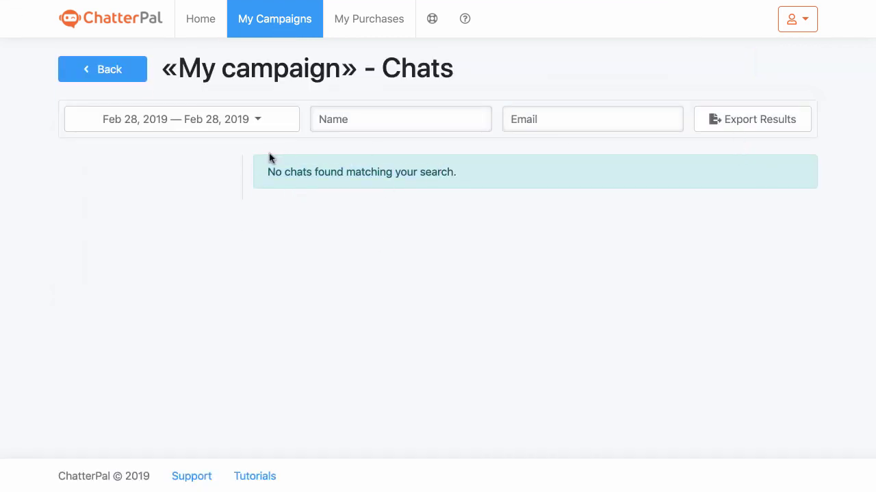
{"action": "key", "text": "ctrl+w"}
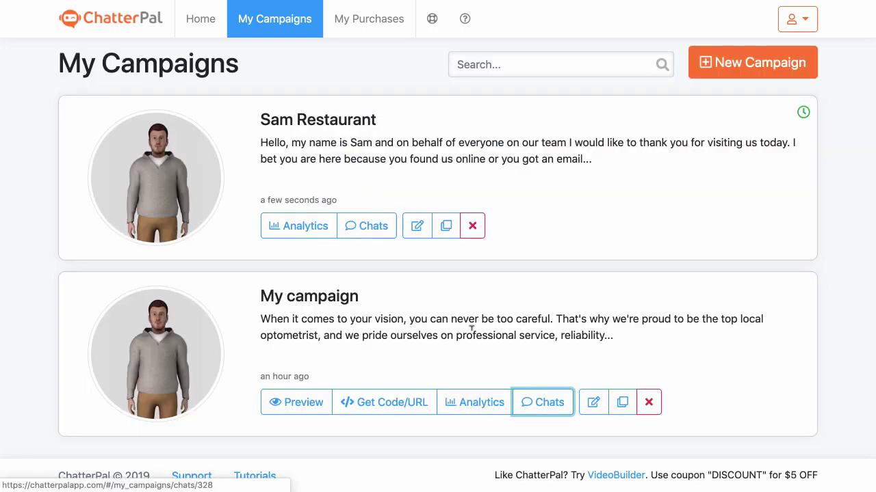
Show My campaign's Get Code/URL window, select the full embed code, then close it
{"action": "left_click", "coordinate": [375, 404]}
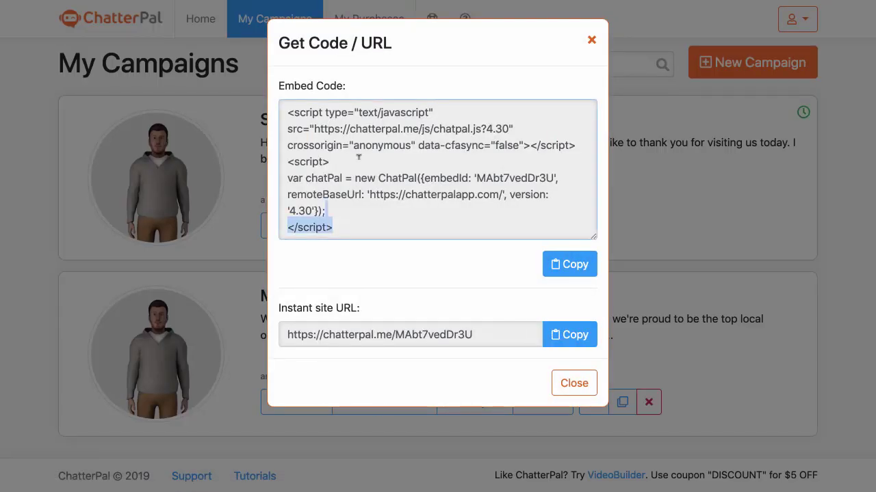
{"action": "left_click_drag", "start_coordinate": [333, 229], "coordinate": [288, 104]}
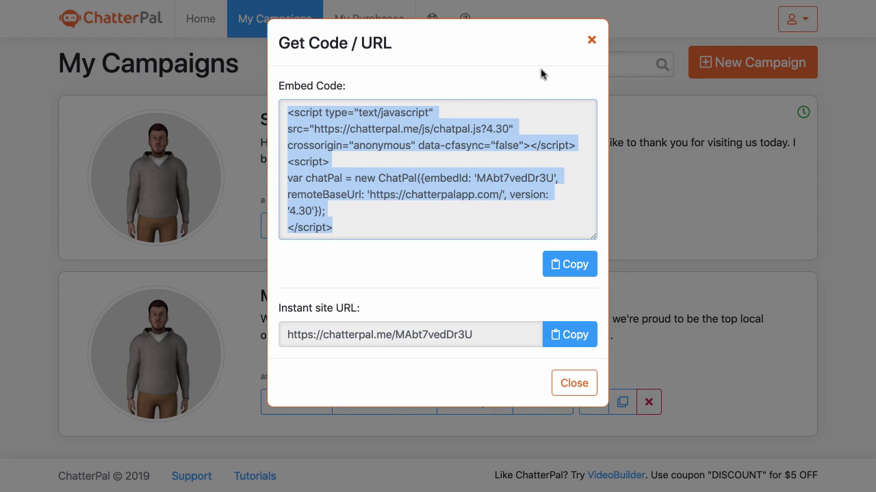
{"action": "left_click", "coordinate": [590, 42]}
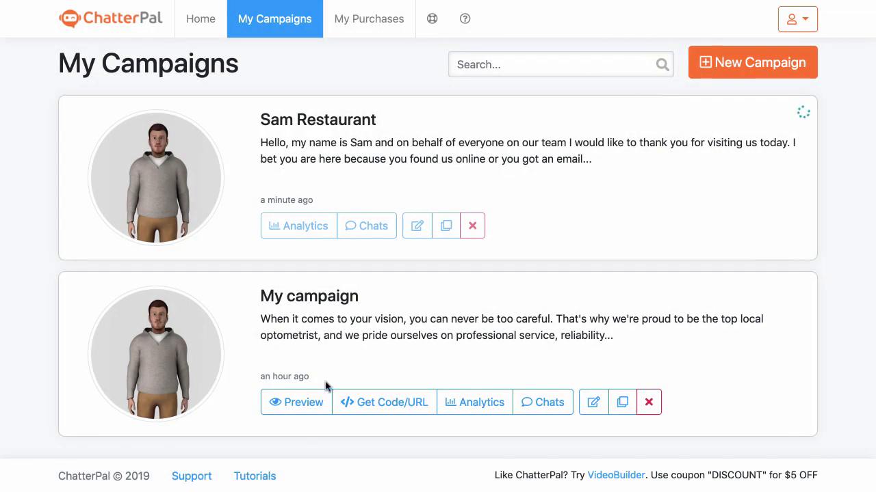
Preview My campaign, start the avatar's conversation and reply "Hey" as the name
{"action": "left_click", "coordinate": [308, 413]}
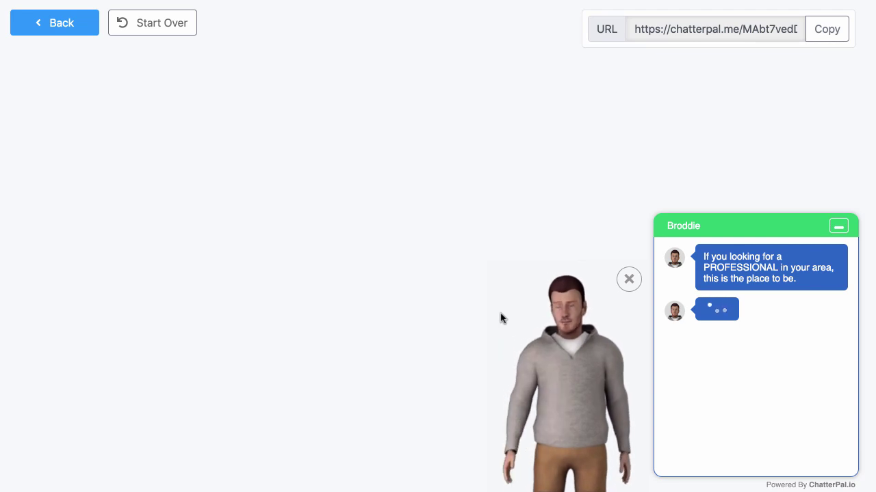
{"action": "left_click", "coordinate": [500, 318]}
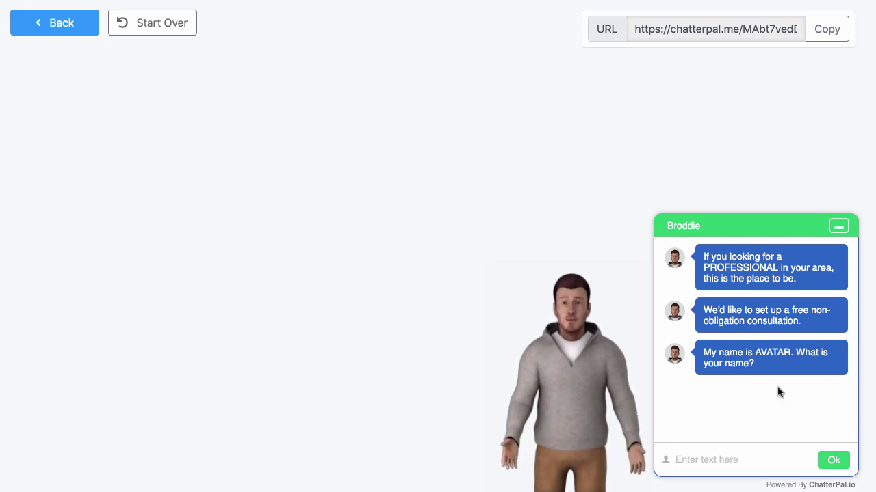
{"action": "type", "text": "Hey"}
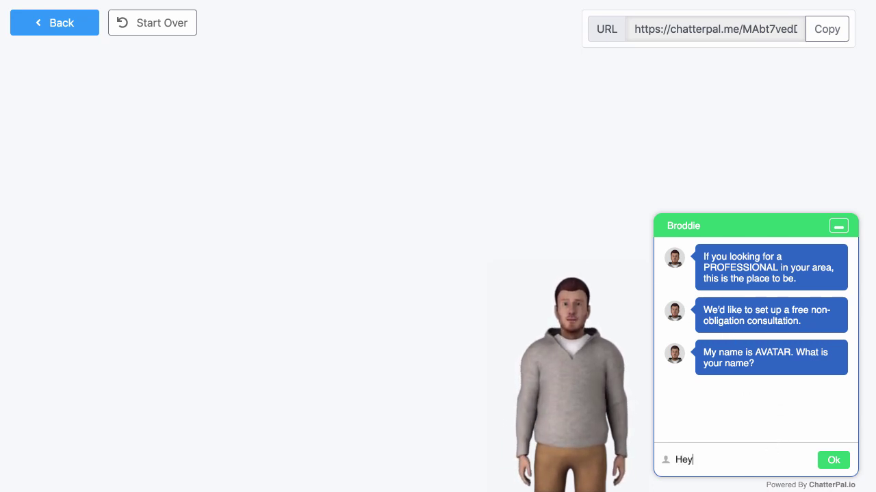
{"action": "key", "text": "Return"}
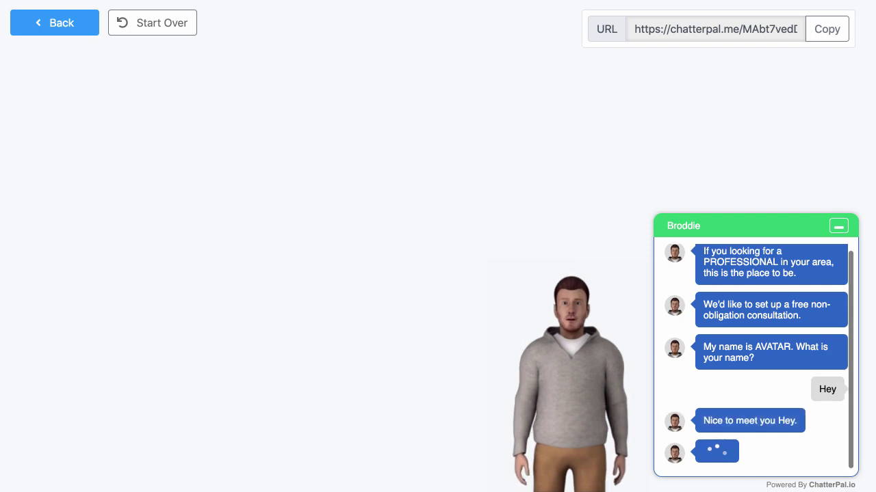
Answer the bot with appointment date 12/11/2019, a phone number and an email address
{"action": "left_click", "coordinate": [735, 458]}
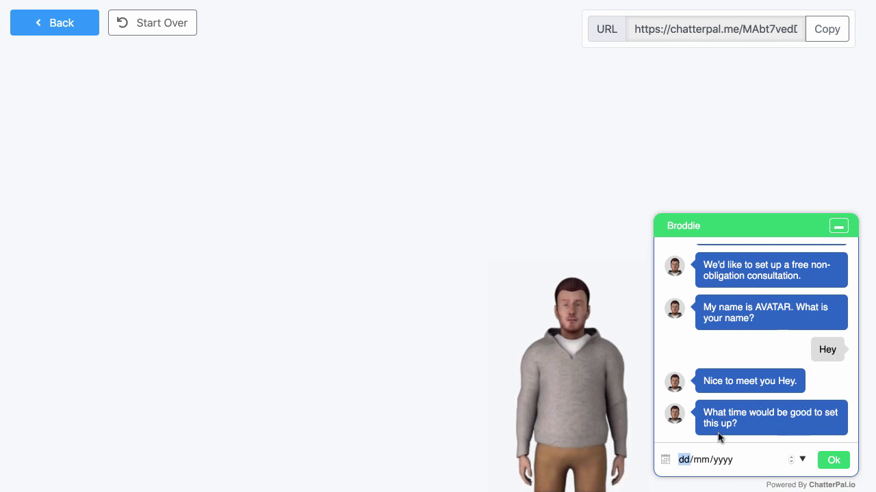
{"action": "type", "text": "12/"}
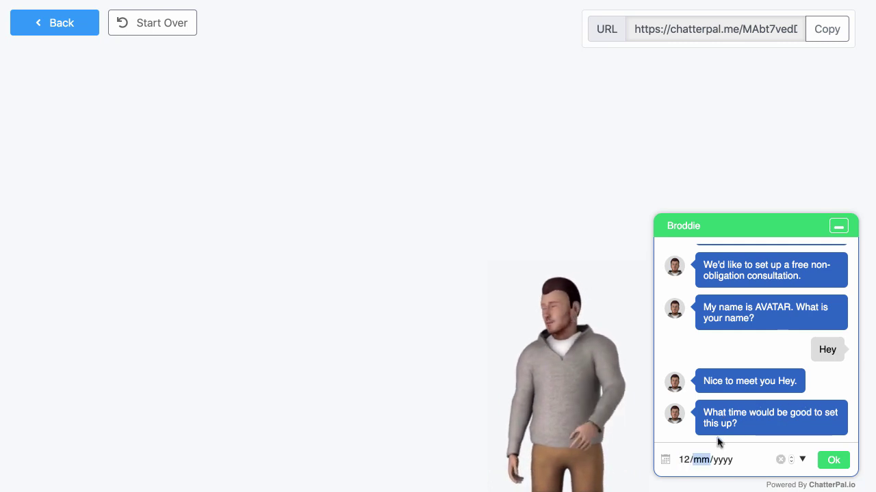
{"action": "type", "text": "11/2019"}
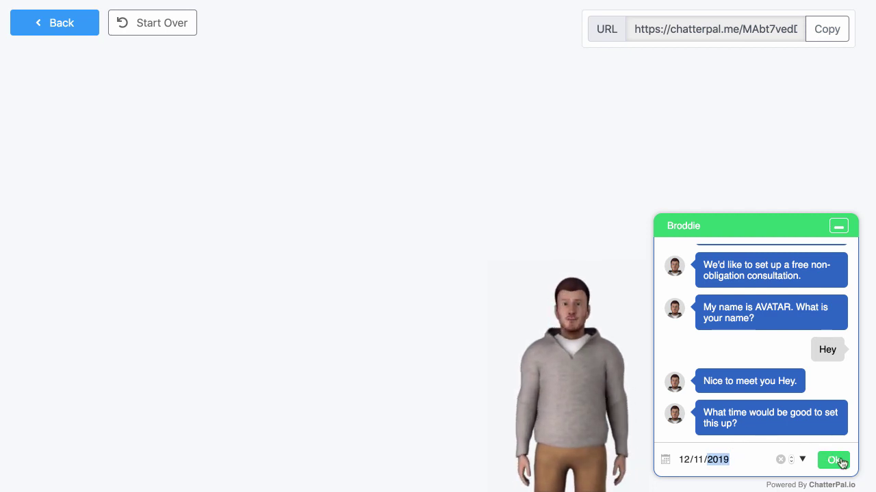
{"action": "left_click", "coordinate": [836, 461]}
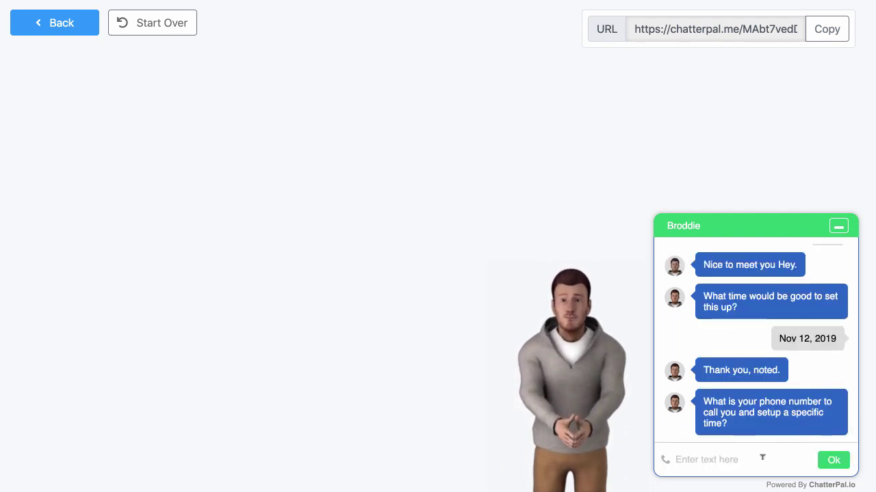
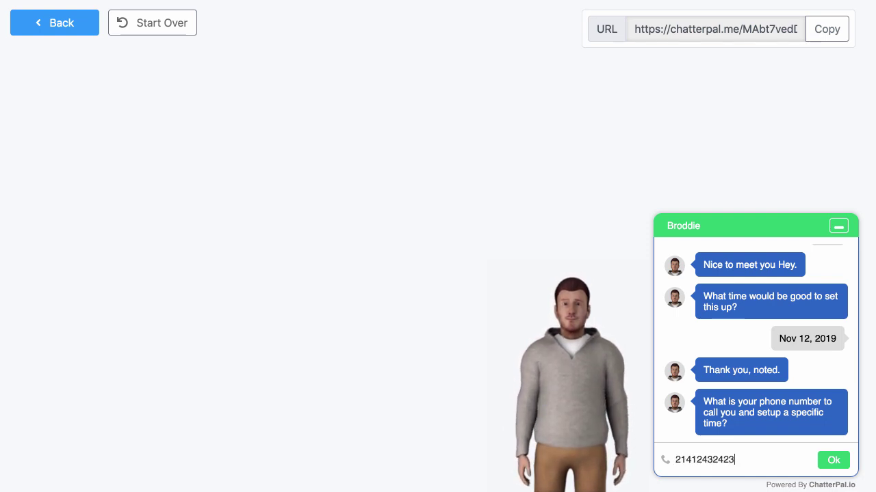
{"action": "left_click", "coordinate": [833, 461]}
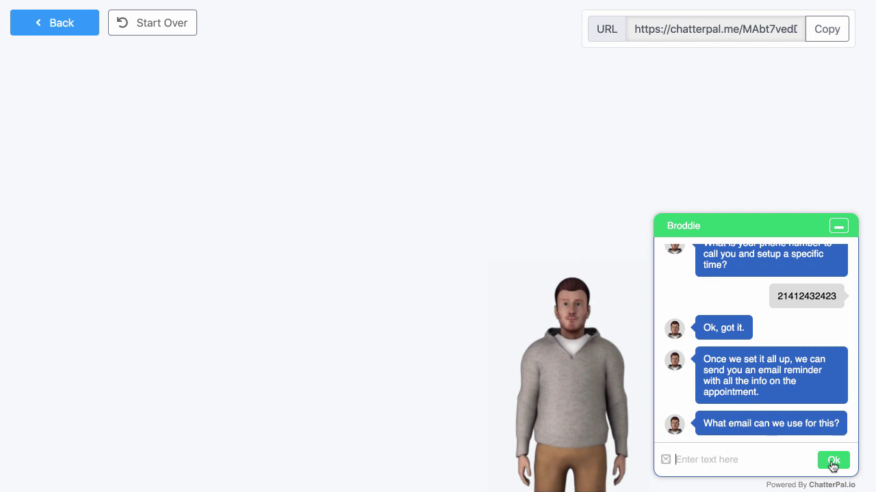
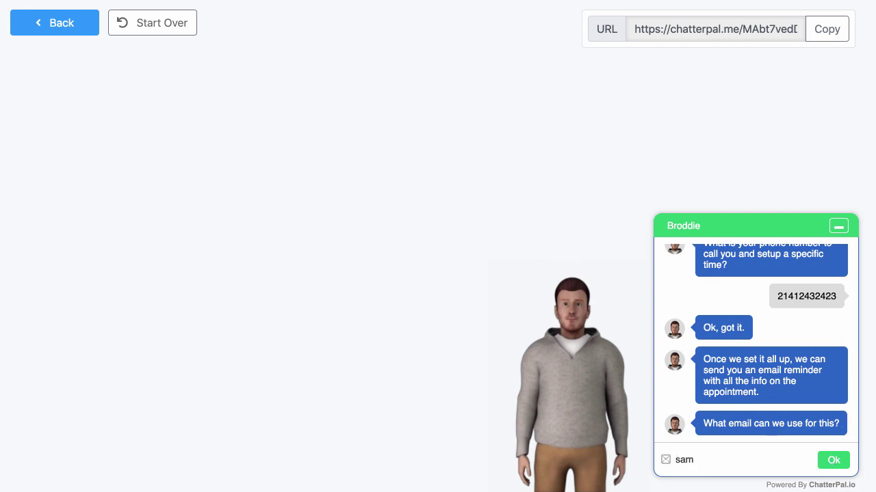
{"action": "left_click", "coordinate": [846, 463]}
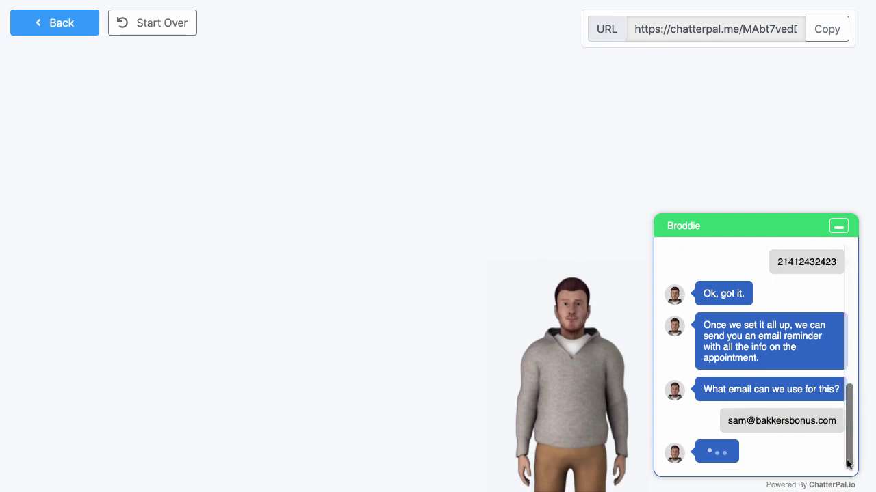